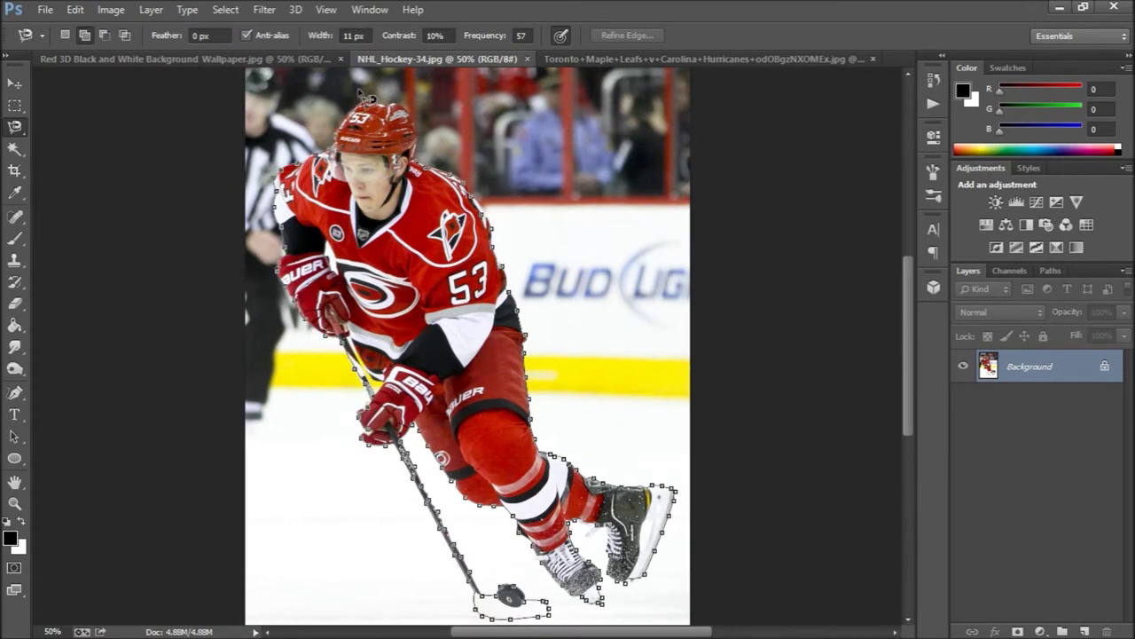
# Step: Copy the traced #53 player from NHL_Hockey-34.jpg onto a new Layer 1
pyautogui.hotkey('ctrl', 'j')
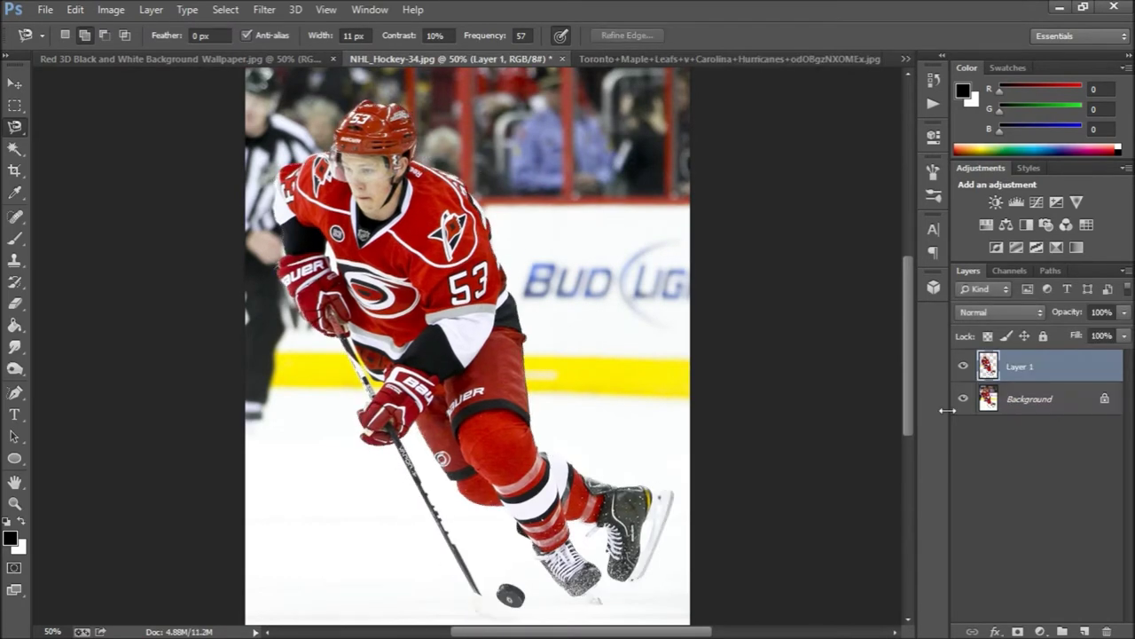
# Step: Hide the Background and smudge the cutout's edges around the skates and puck
pyautogui.click(964, 399)
pyautogui.press('r')
pyautogui.click(321, 38)
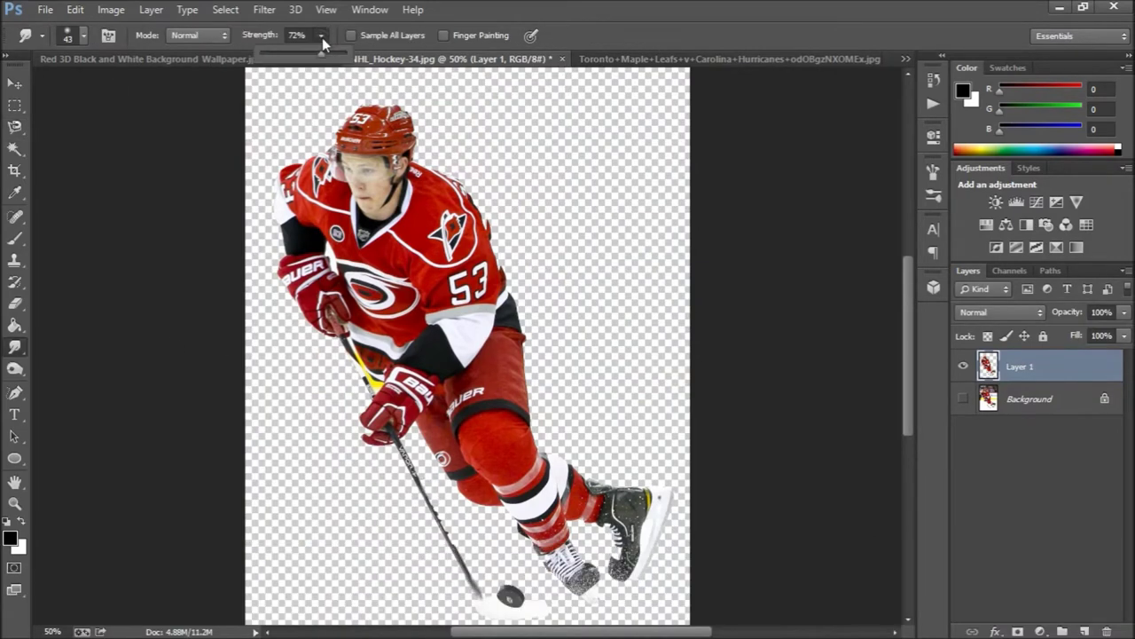
pyautogui.hotkey('ctrl', 'alt', '0')
pyautogui.scroll(-5, 467, 346)
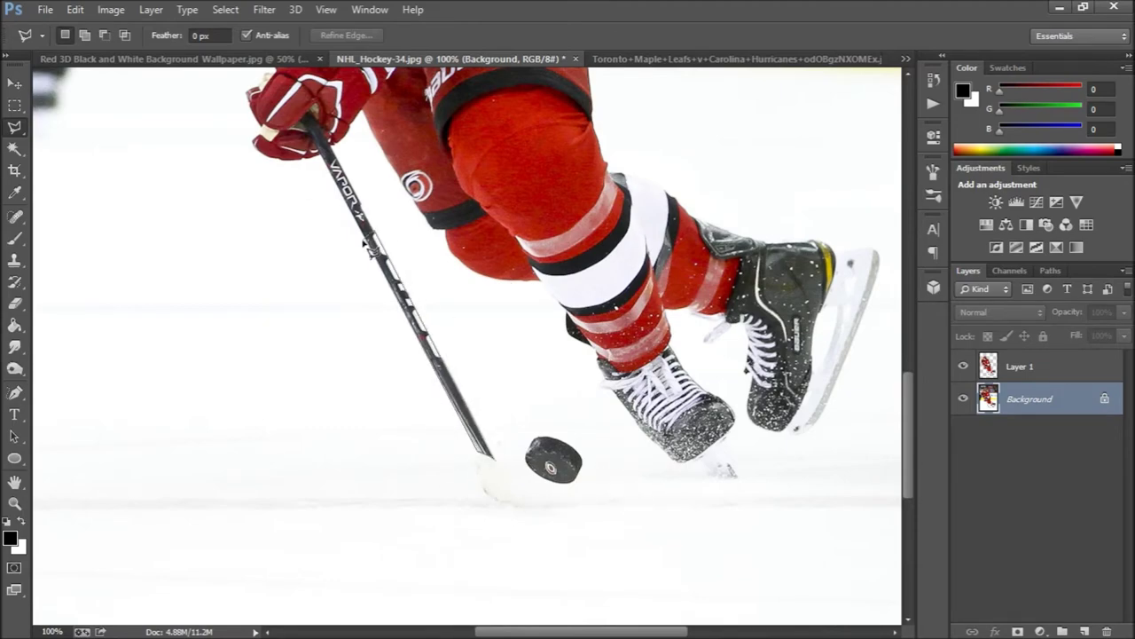
# Step: Add a new layer and touch up the stick and gloves with hard-edged pencil lines
pyautogui.hotkey('ctrl', 'j')
pyautogui.click(963, 431)
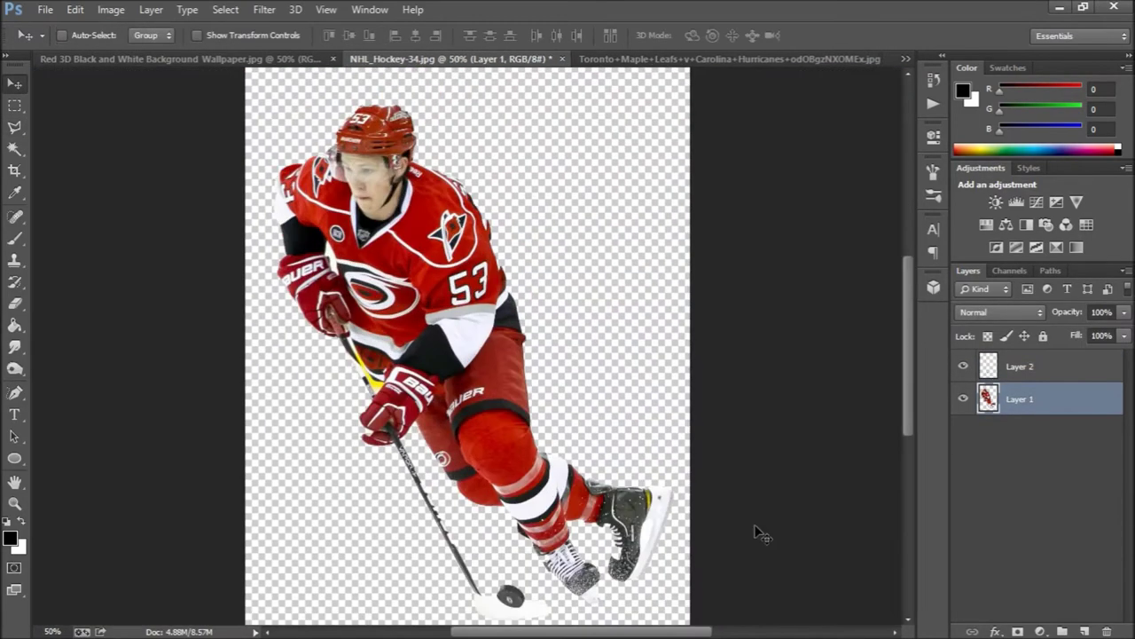
pyautogui.press('b')
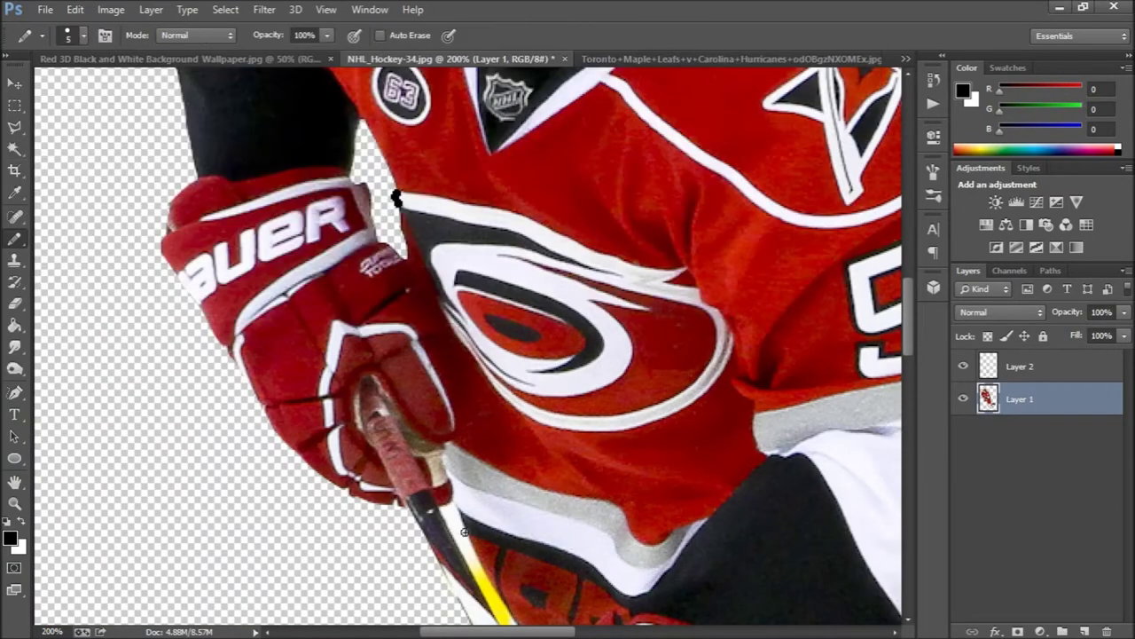
pyautogui.scroll(-4, 494, 612)
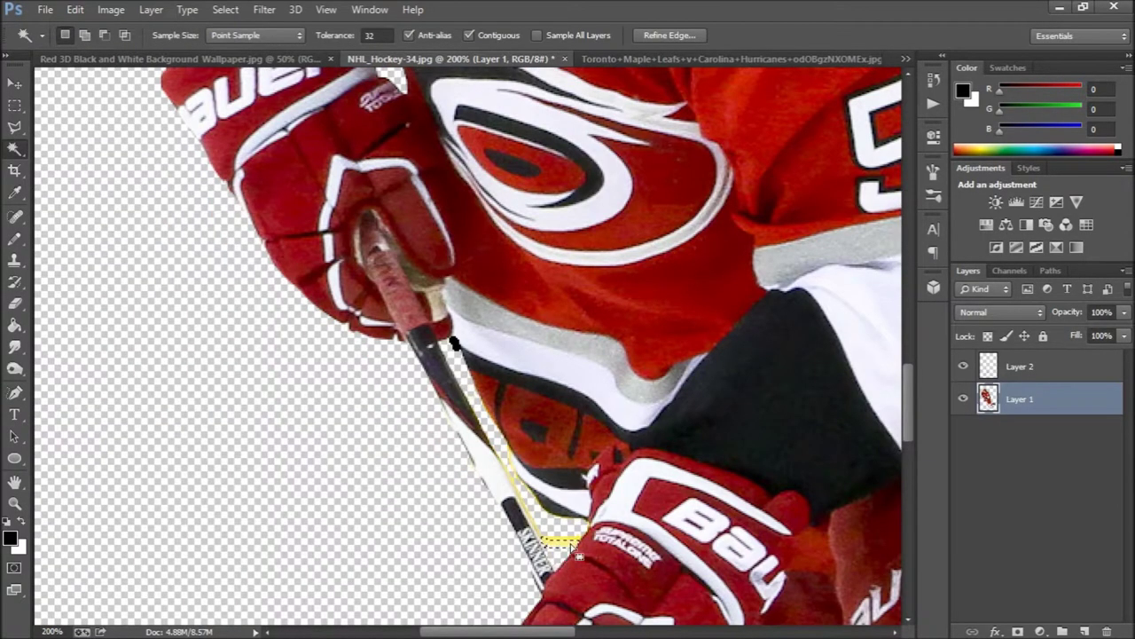
# Step: Erase stray edges from the player cutout with a size-6 eraser
pyautogui.press('e')
pyautogui.rightClick(578, 556)
pyautogui.press('Escape')
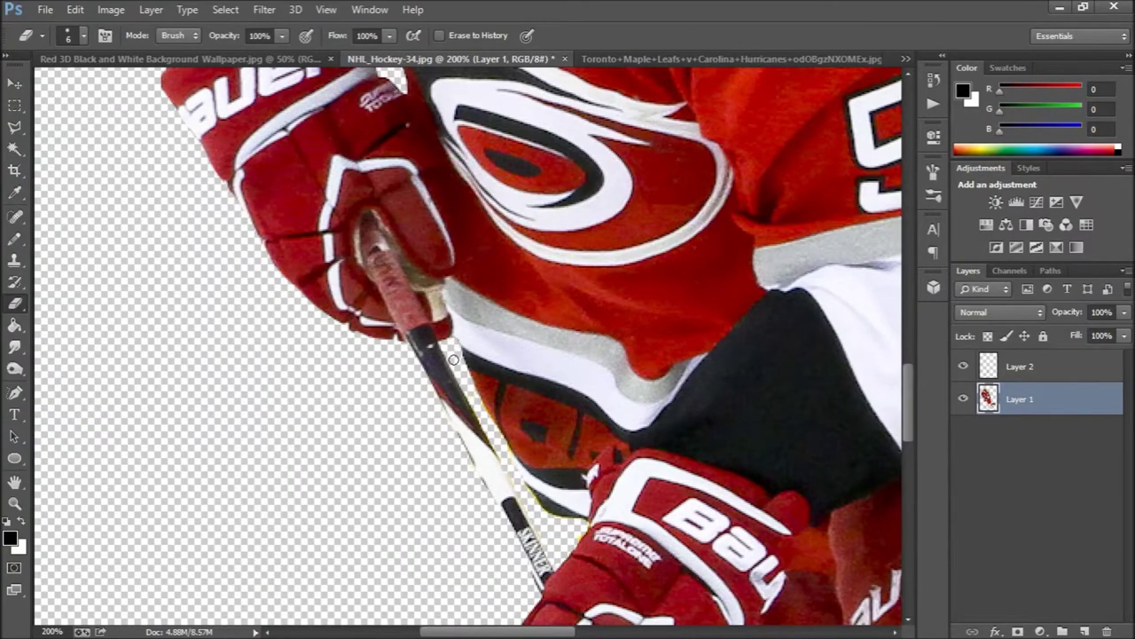
pyautogui.scroll(-5, 453, 359)
pyautogui.scroll(6, 354, 337)
pyautogui.scroll(4, 257, 303)
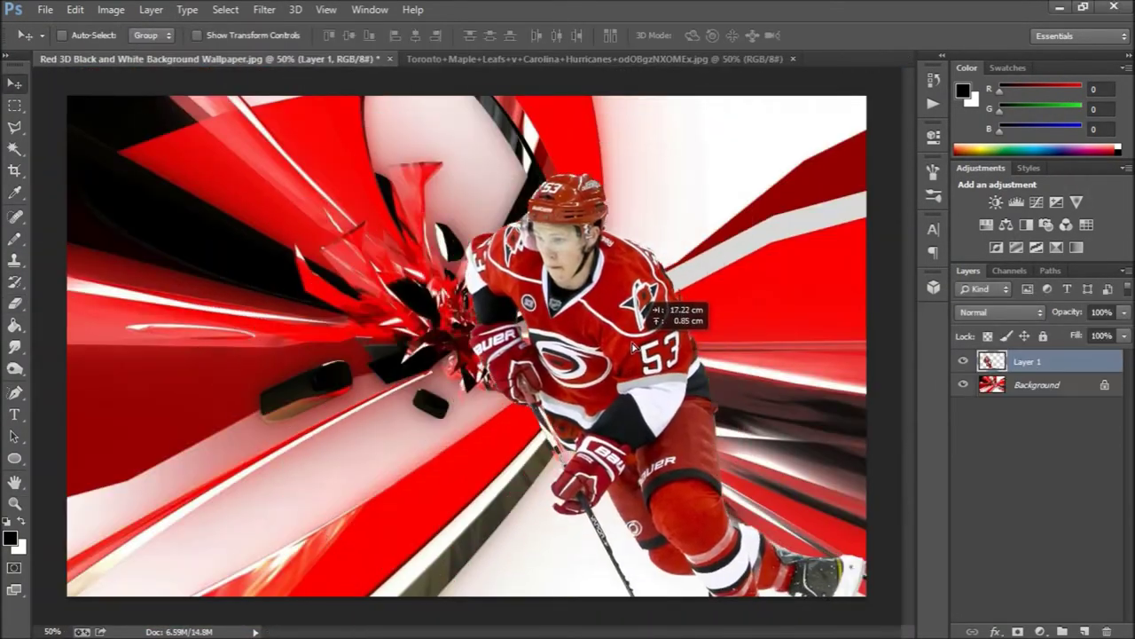
# Step: Move the player to the poster's right, try a Topaz Adjust preset, and switch to the Toronto photo
pyautogui.moveTo(377, 356); pyautogui.dragTo(714, 324)
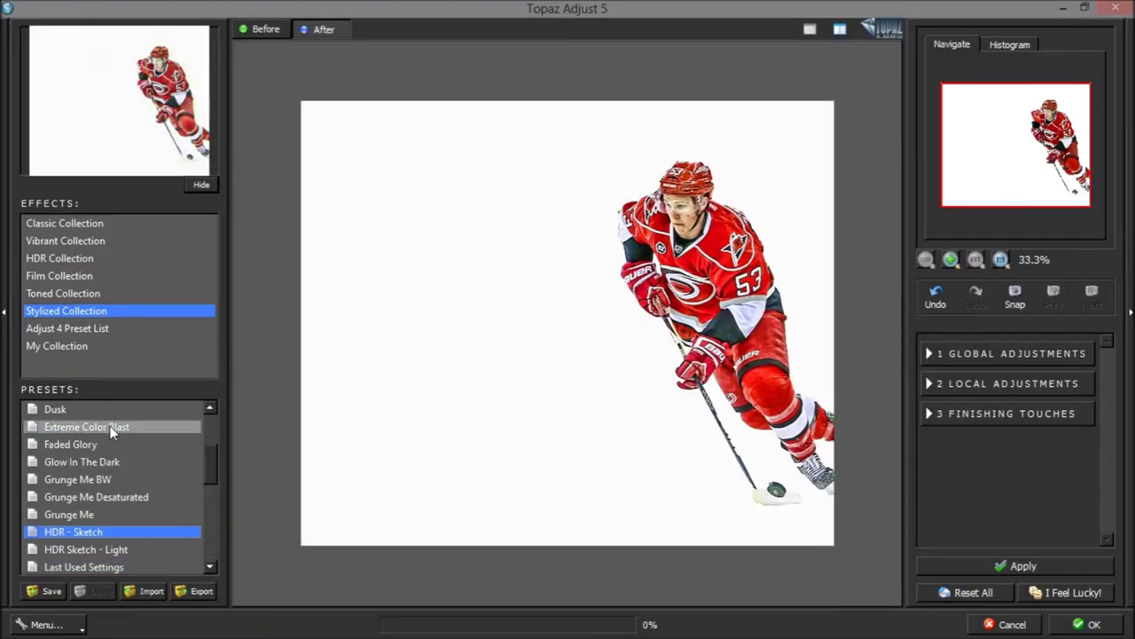
pyautogui.click(111, 428)
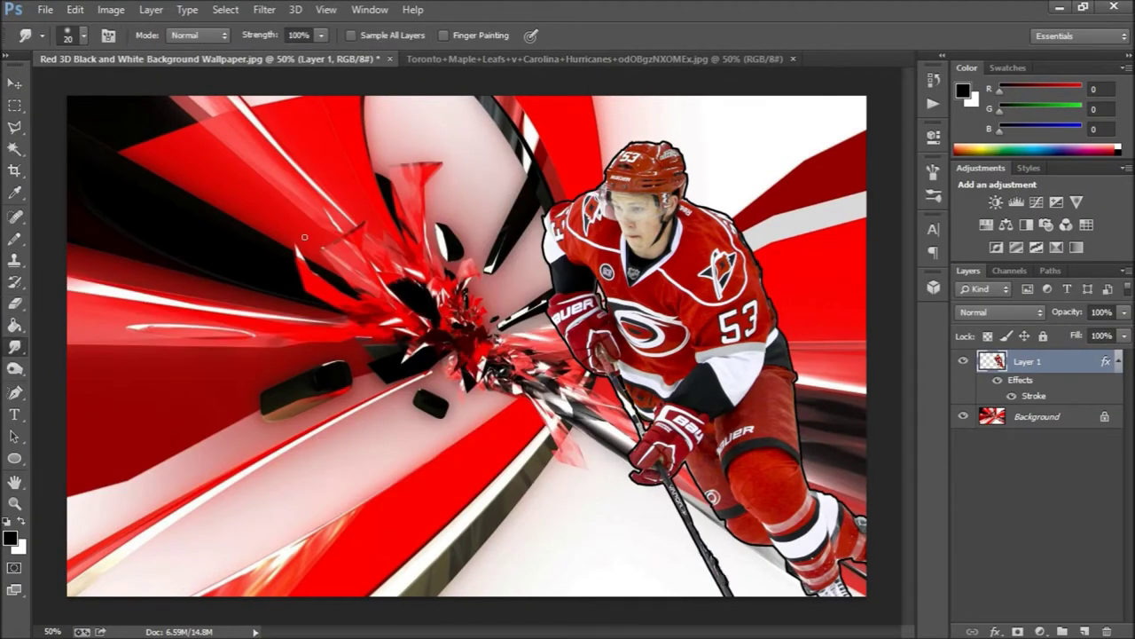
pyautogui.click(529, 58)
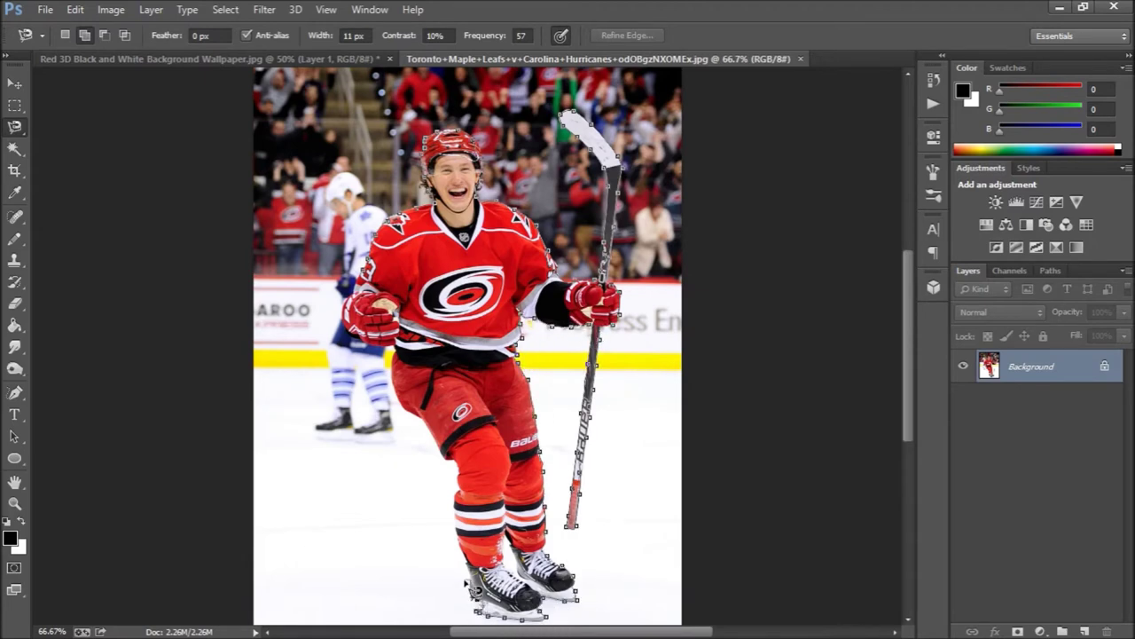
# Step: Copy the smiling player to a new layer, clean edges with a size-10 eraser, and blend in Overlay
pyautogui.hotkey('ctrl', 'j')
pyautogui.click(963, 398)
pyautogui.press('w')
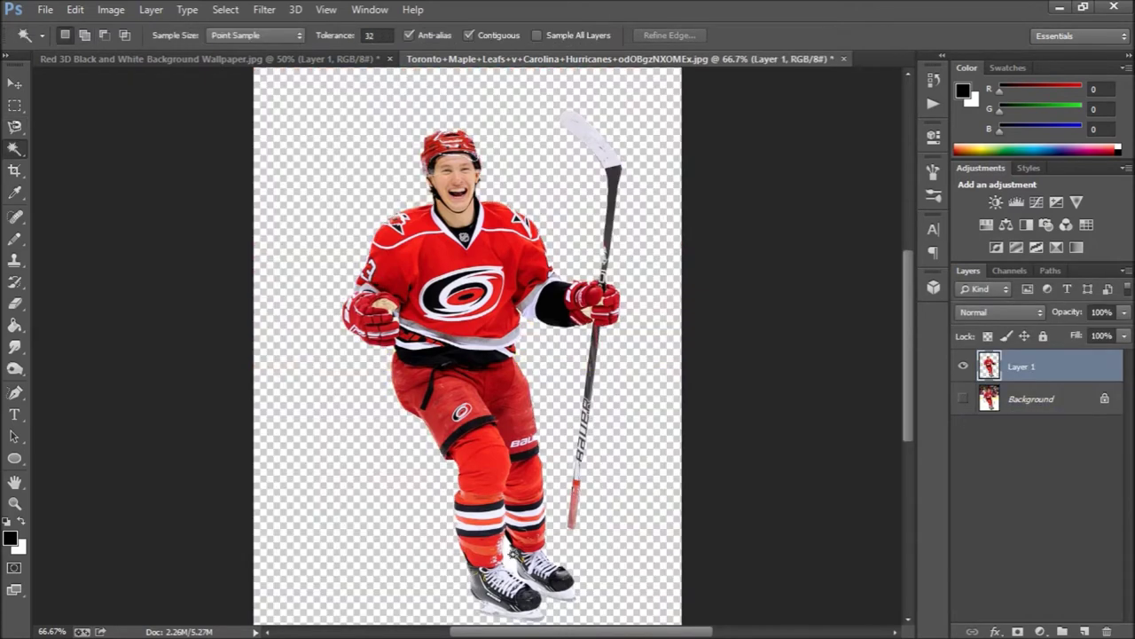
pyautogui.click(83, 35)
pyautogui.moveTo(98, 81); pyautogui.dragTo(101, 81)
pyautogui.press('Return')
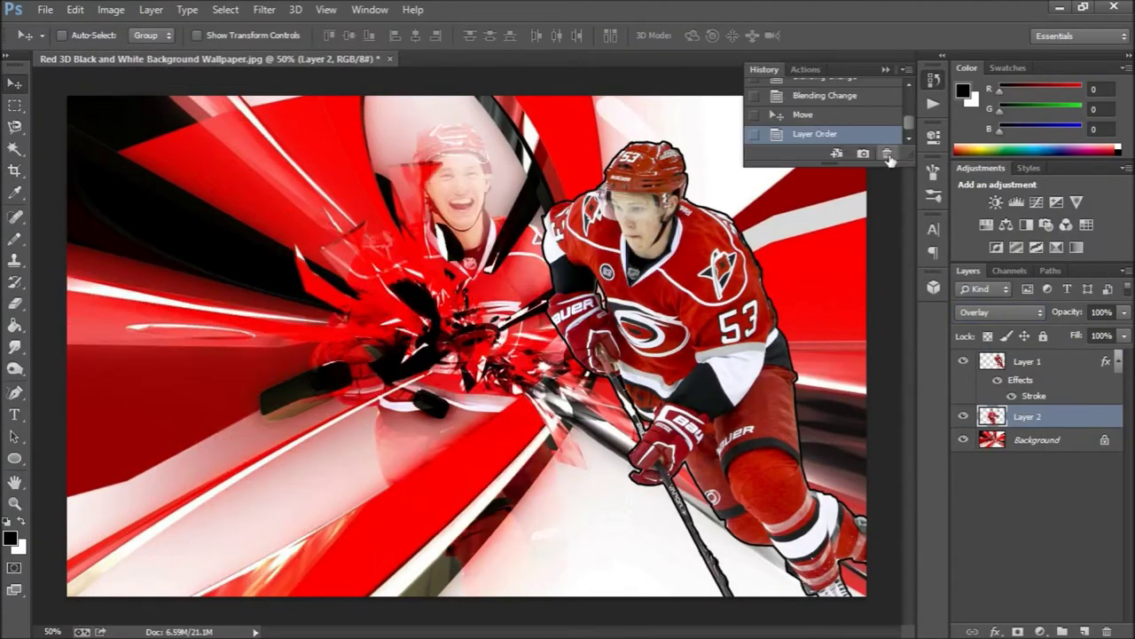
pyautogui.hotkey('shift', '-')
pyautogui.hotkey('shift', '-')
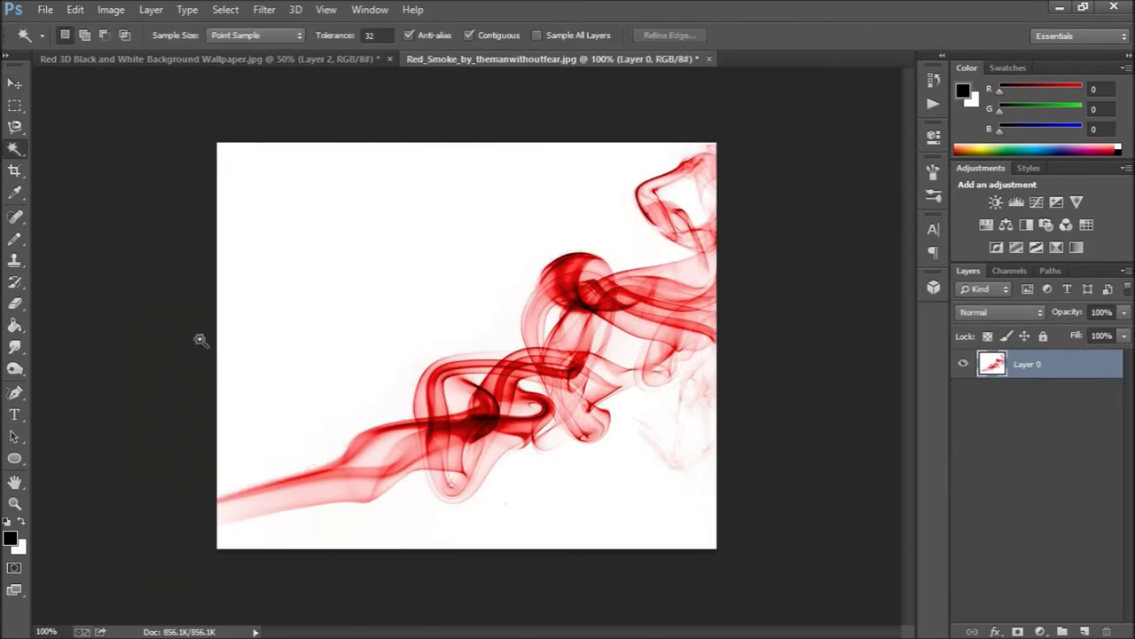
# Step: Delete the smoke image's white backdrop and place the smoke on the poster's right side
pyautogui.click(355, 330)
pyautogui.press('Delete')
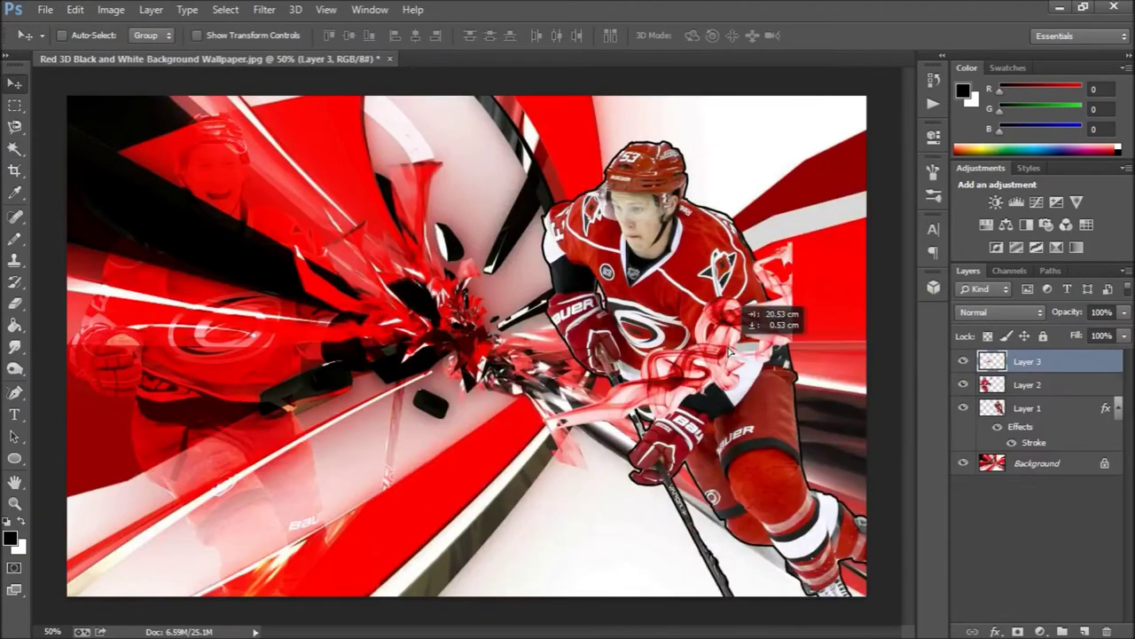
pyautogui.moveTo(545, 177)
pyautogui.mouseDown()
pyautogui.moveTo(872, 272)
pyautogui.moveTo(781, 71)
pyautogui.mouseUp()
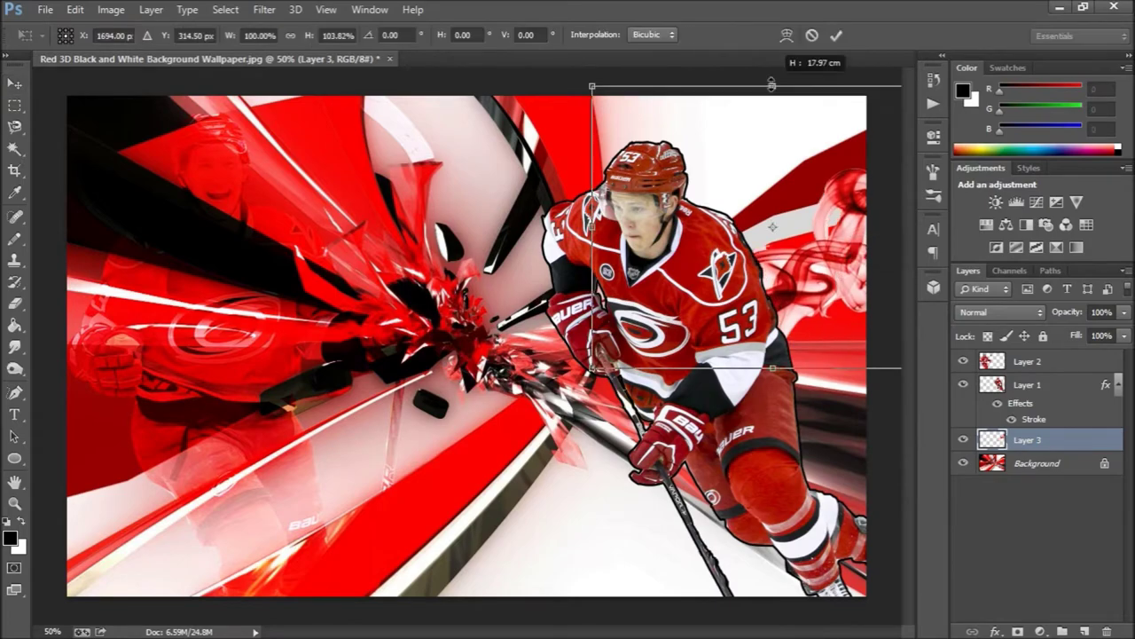
# Step: Open another Hockey Edits image and add it to the poster as a new layer
pyautogui.hotkey('ctrl', 'o')
pyautogui.scroll(-5, 734, 353)
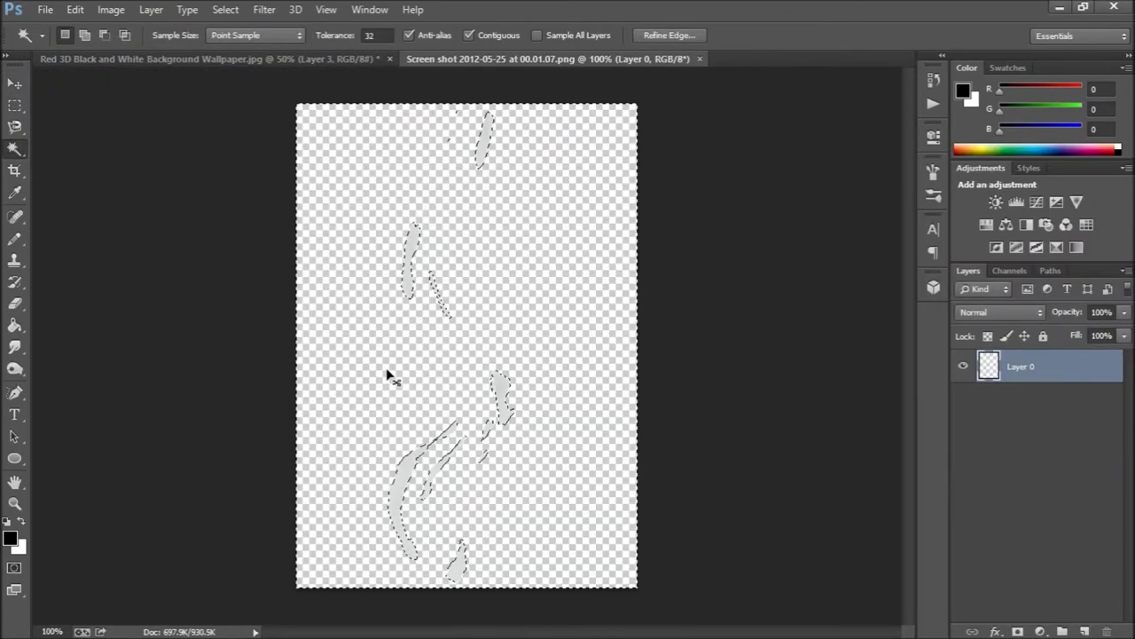
pyautogui.click(811, 134)
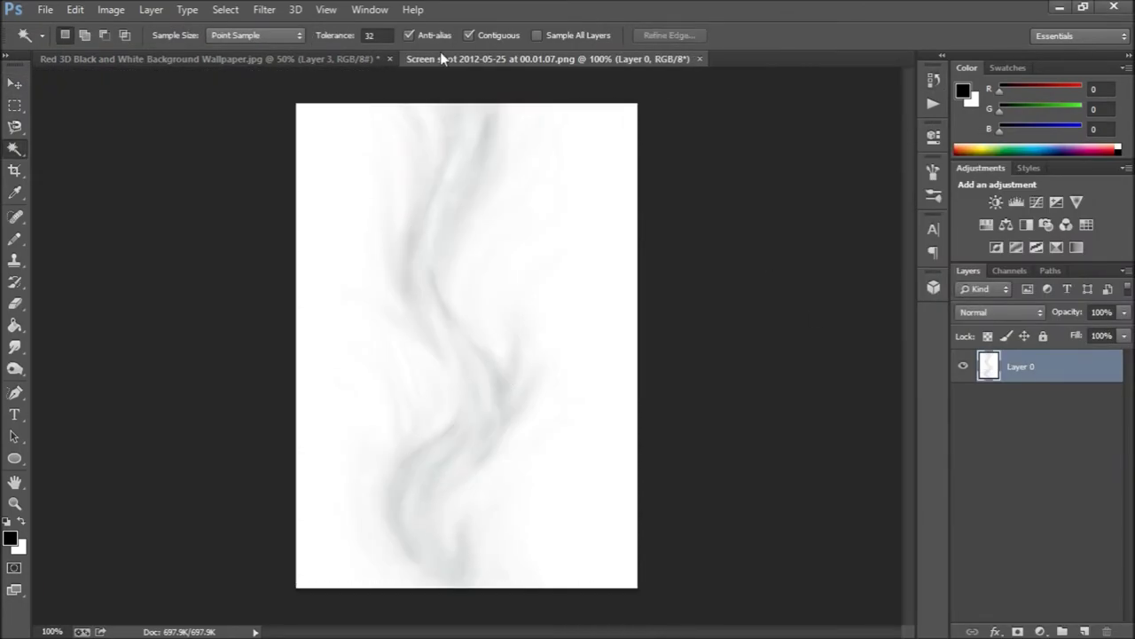
pyautogui.hotkey('shift', '+')
pyautogui.hotkey('shift', '+')
pyautogui.hotkey('shift', '+')
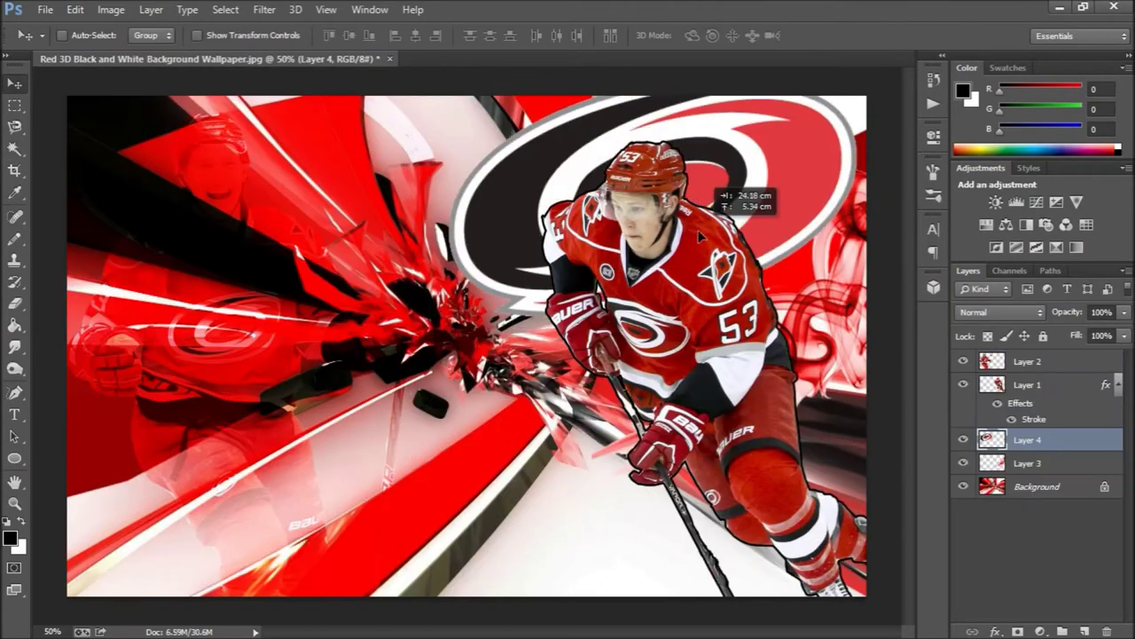
# Step: Try several positions and blend modes for the Hurricanes logo, settling on Overlay
pyautogui.moveTo(701, 244)
pyautogui.mouseDown()
pyautogui.moveTo(330, 174)
pyautogui.moveTo(395, 502)
pyautogui.mouseUp()
pyautogui.moveTo(484, 510); pyautogui.dragTo(701, 182)
pyautogui.hotkey('ctrl', '[')
pyautogui.hotkey('ctrl', '[')
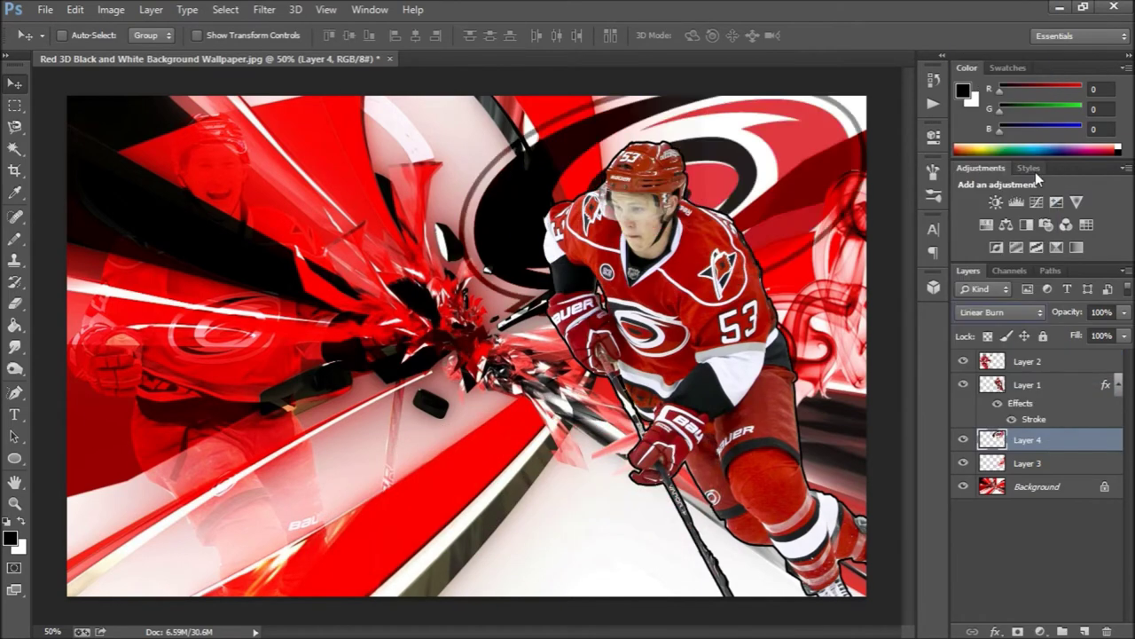
pyautogui.hotkey('shift', '+')
pyautogui.hotkey('shift', '+')
pyautogui.hotkey('shift', '-')
pyautogui.hotkey('shift', '-')
pyautogui.hotkey('shift', '-')
pyautogui.hotkey('shift', '-')
pyautogui.hotkey('shift', '-')
pyautogui.hotkey('shift', '-')
pyautogui.moveTo(701, 204)
pyautogui.mouseDown()
pyautogui.moveTo(355, 292)
pyautogui.moveTo(393, 494)
pyautogui.moveTo(373, 182)
pyautogui.mouseUp()
pyautogui.click(1000, 312)
pyautogui.click(980, 260)
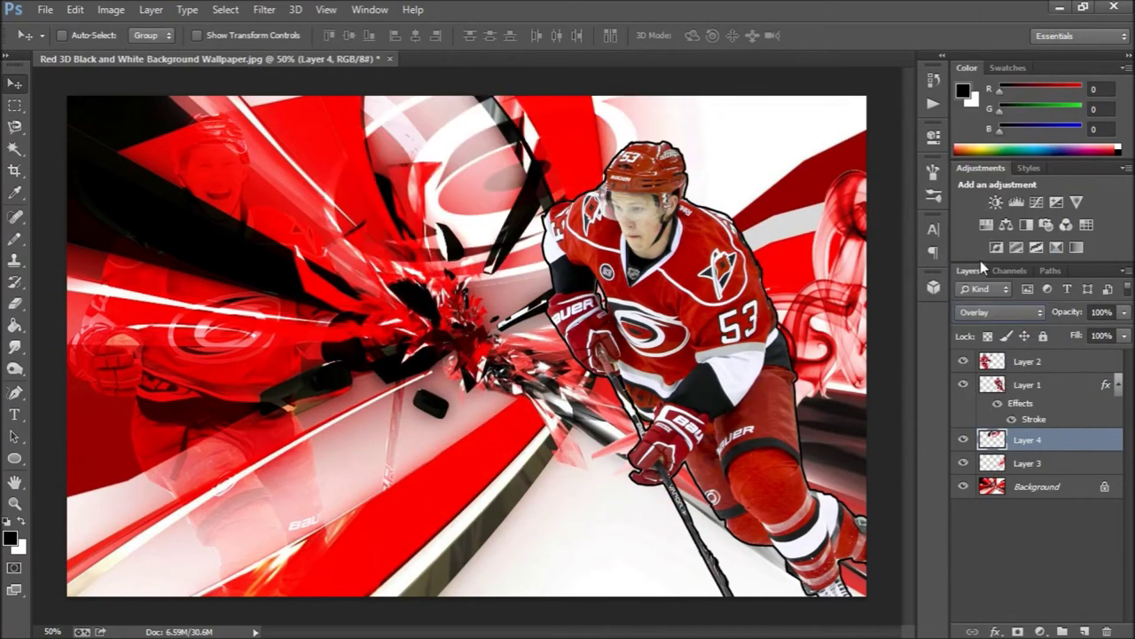
pyautogui.hotkey('shift', '+')
pyautogui.hotkey('shift', '+')
pyautogui.hotkey('shift', '+')
pyautogui.hotkey('shift', '+')
pyautogui.hotkey('shift', '+')
pyautogui.hotkey('shift', '+')
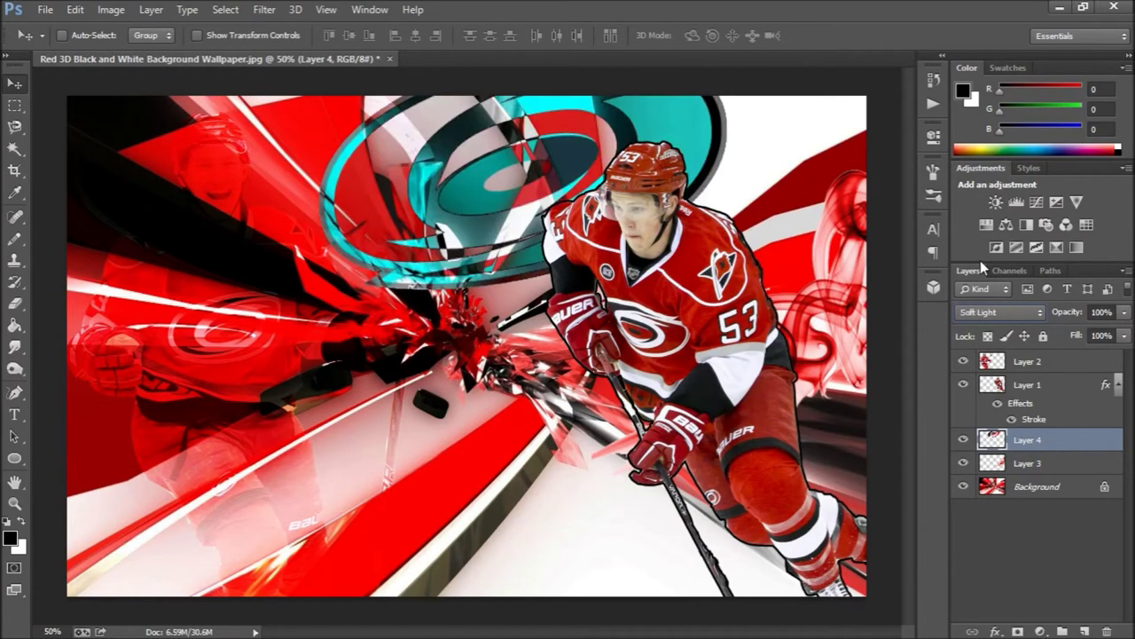
# Step: Scale the logo up about 144% and move it to the poster's lower left
pyautogui.hotkey('shift', '-')
pyautogui.hotkey('shift', '-')
pyautogui.hotkey('shift', '-')
pyautogui.hotkey('ctrl', 't')
pyautogui.moveTo(483, 379)
pyautogui.mouseDown()
pyautogui.moveTo(538, 486)
pyautogui.moveTo(621, 355)
pyautogui.mouseUp()
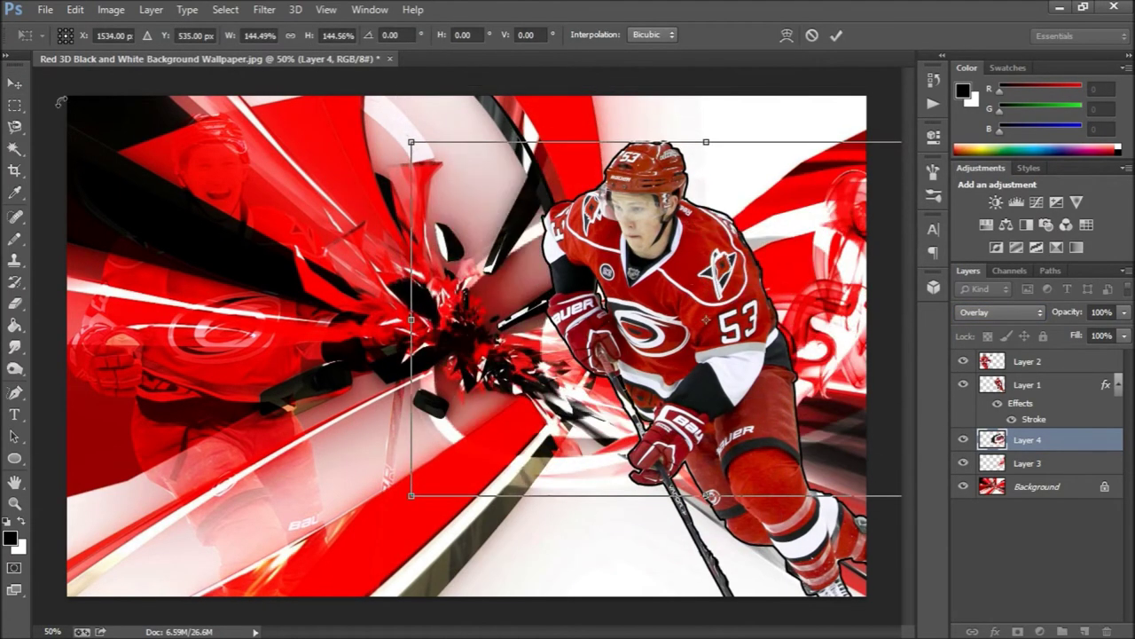
pyautogui.press('Return')
pyautogui.moveTo(709, 322); pyautogui.dragTo(386, 539)
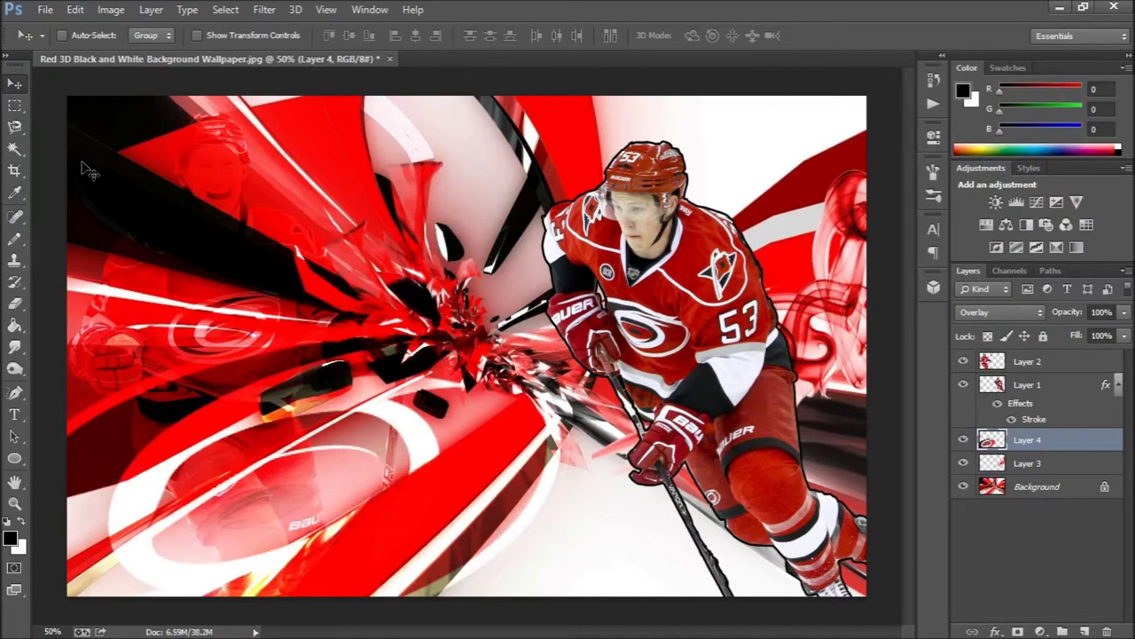
pyautogui.press('t')
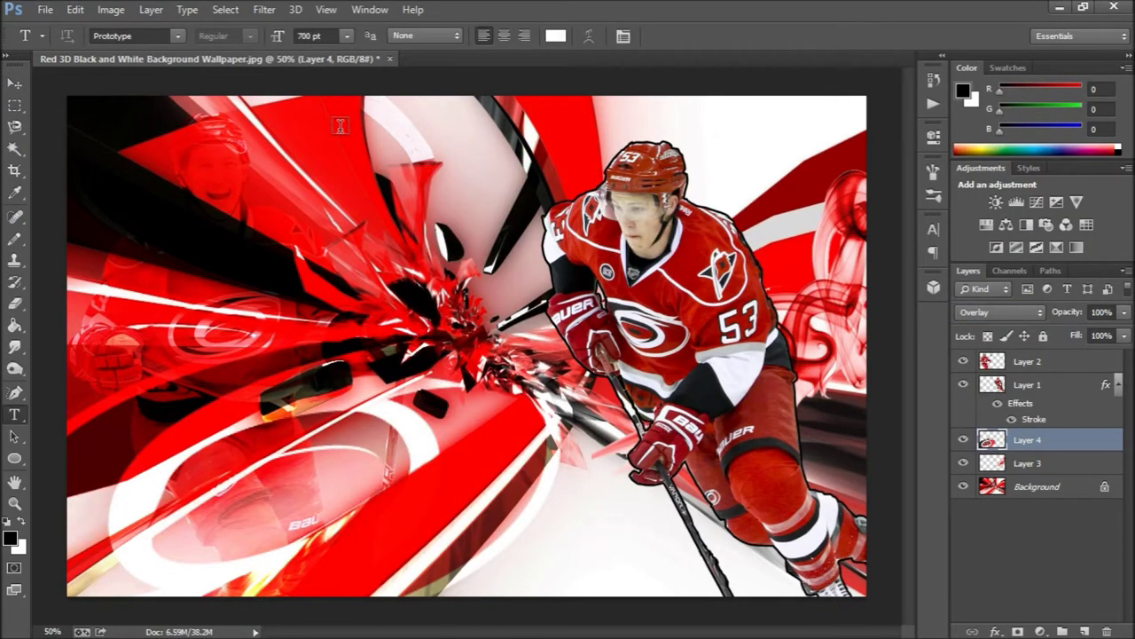
# Step: Set the type size to 275 pt and type '53' near the canvas's upper right
pyautogui.click(326, 35)
pyautogui.write('Skinner')
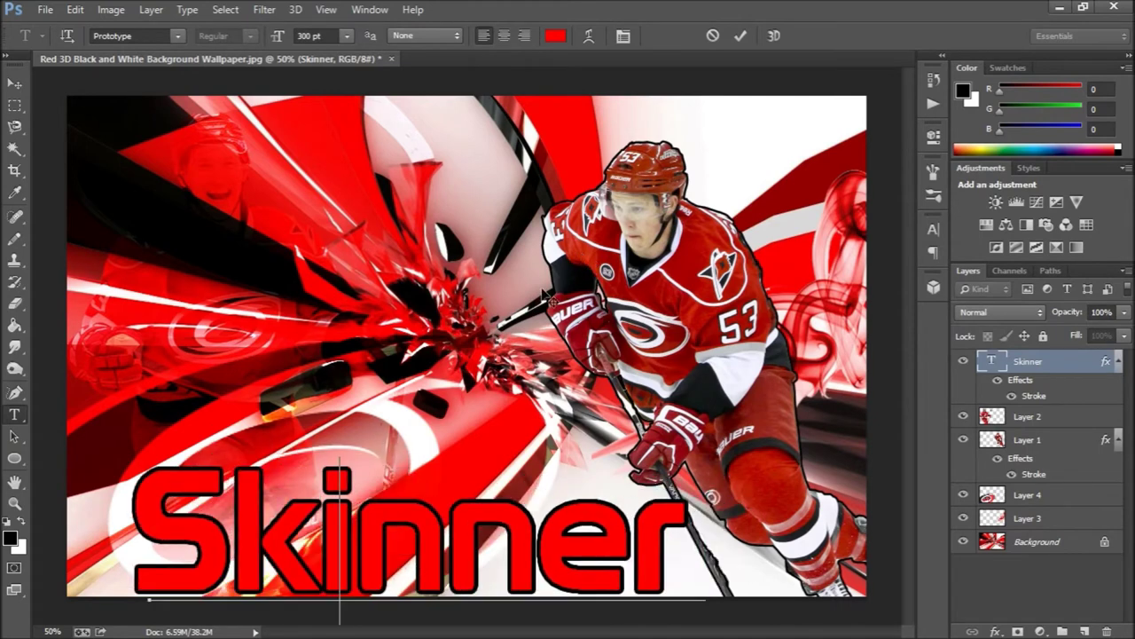
pyautogui.click(461, 181)
pyautogui.write('53')
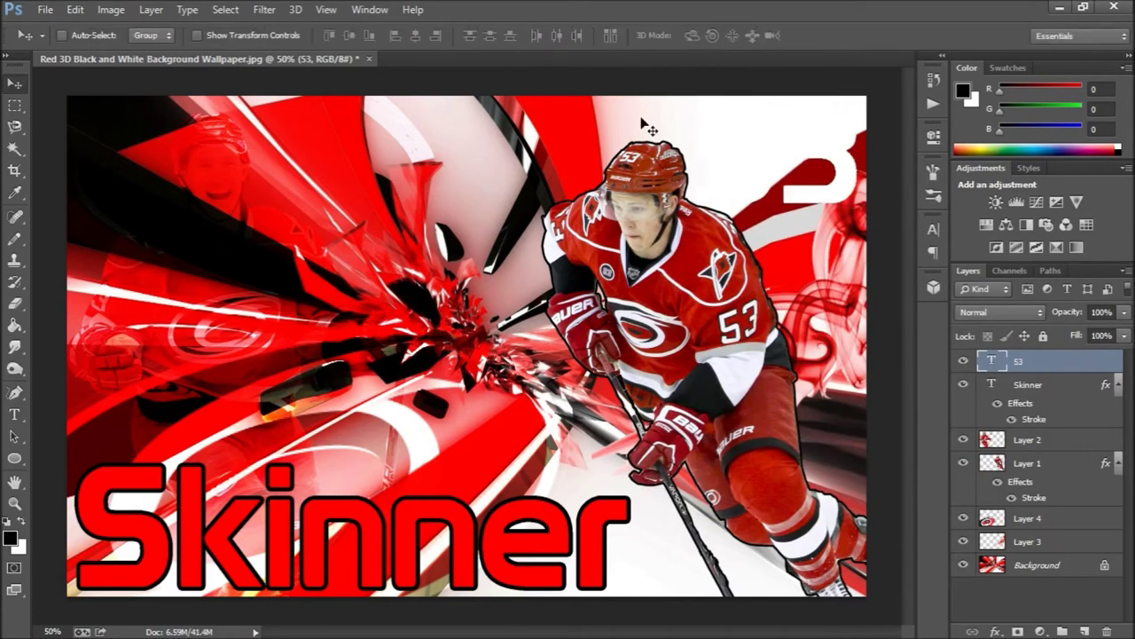
# Step: Extrude '53' into red 3D, then rotate, push back and tilt it into the upper right
pyautogui.click(616, 256)
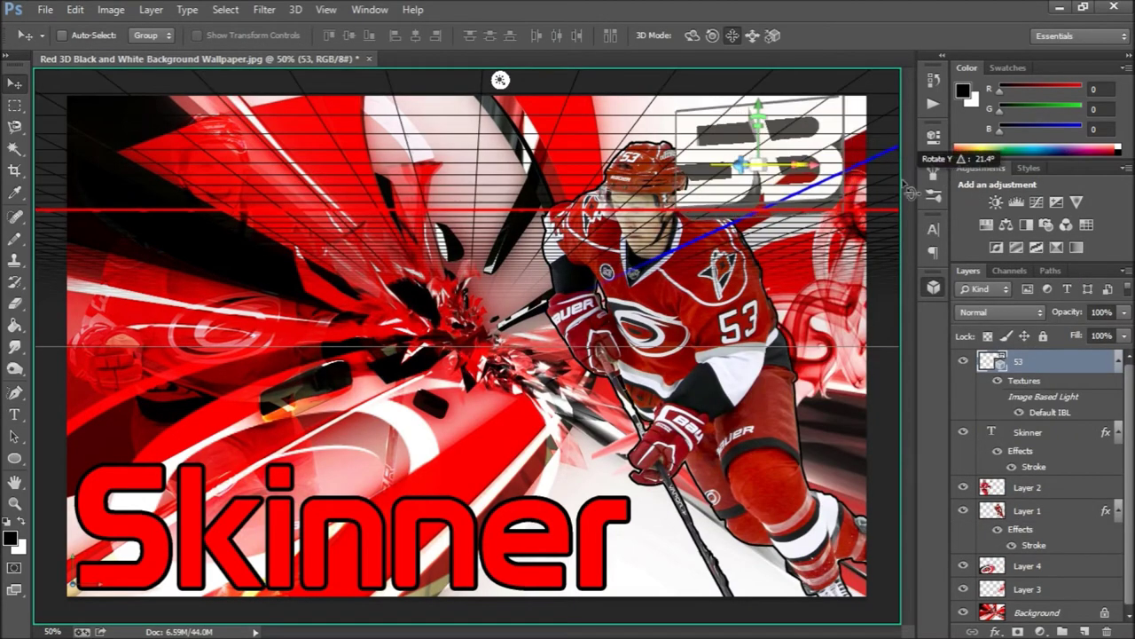
pyautogui.moveTo(911, 192); pyautogui.dragTo(792, 188)
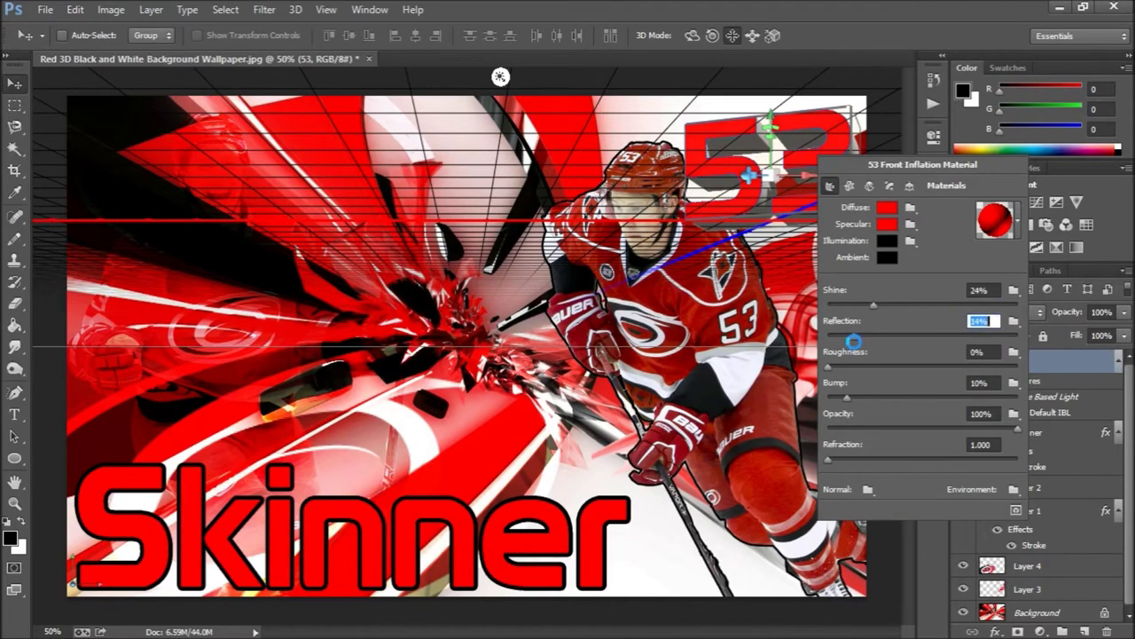
pyautogui.moveTo(821, 173)
pyautogui.mouseDown()
pyautogui.moveTo(822, 148)
pyautogui.moveTo(834, 163)
pyautogui.mouseUp()
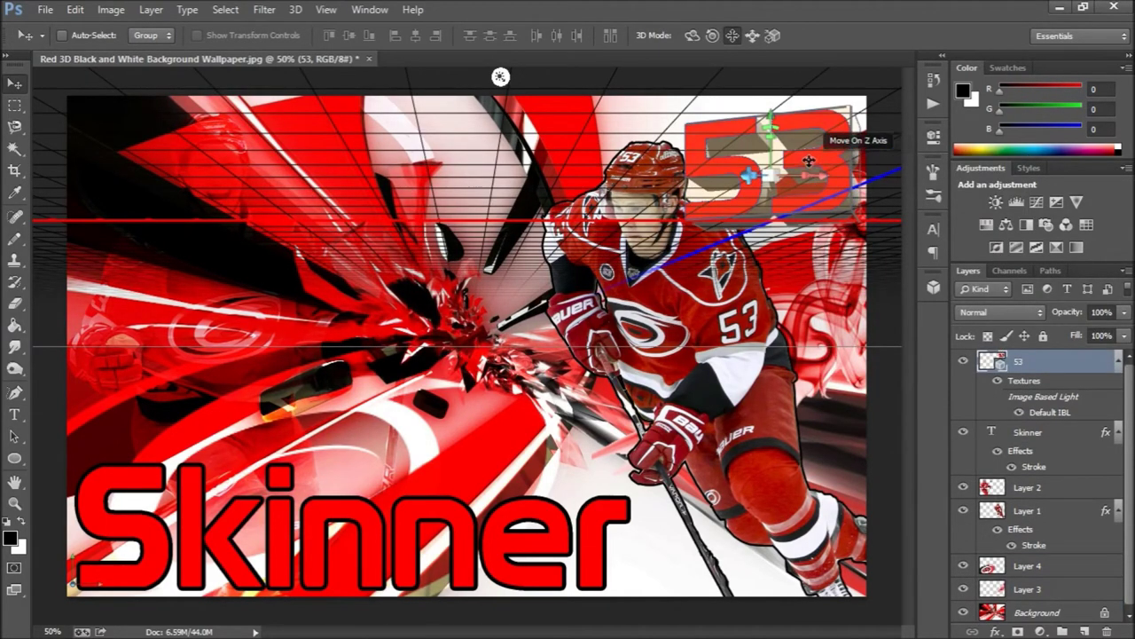
pyautogui.moveTo(754, 146); pyautogui.dragTo(728, 204)
pyautogui.keyDown('ctrl'); pyautogui.click(160, 197); pyautogui.keyUp('ctrl')
pyautogui.click(264, 9)
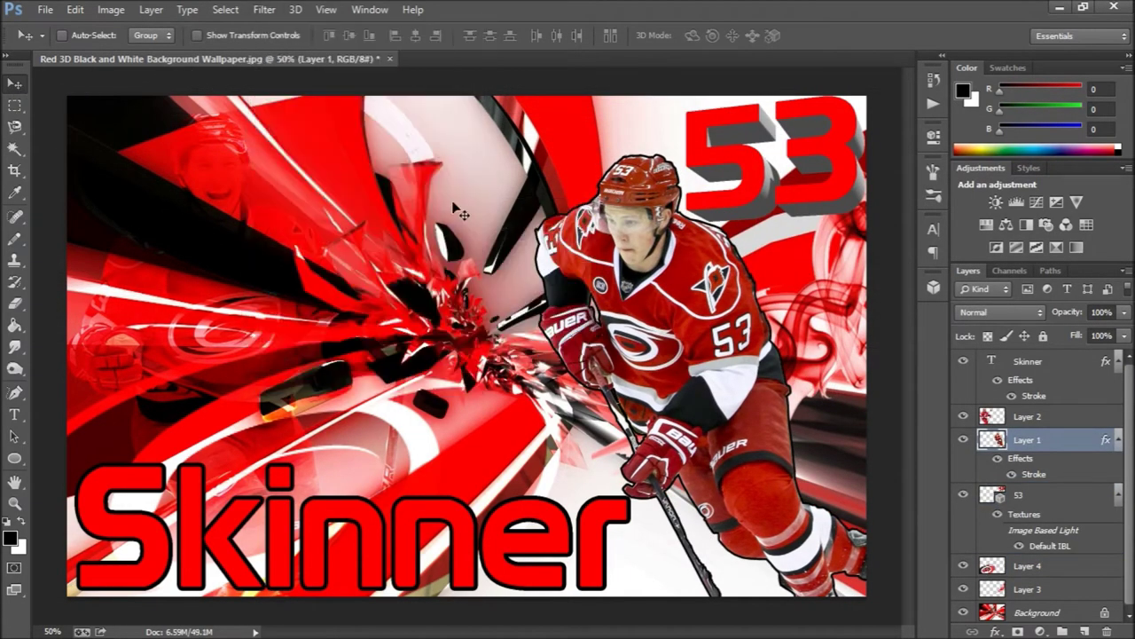
# Step: Preview a Photo Filter on the player and dismiss it without applying
pyautogui.click(111, 9)
pyautogui.click(293, 195)
pyautogui.click(900, 251)
pyautogui.press('Escape')
pyautogui.press('Escape')
# Step: Browse Shadows/Highlights, Brightness/Contrast and sharpen options, cancelling each without changes
pyautogui.click(111, 9)
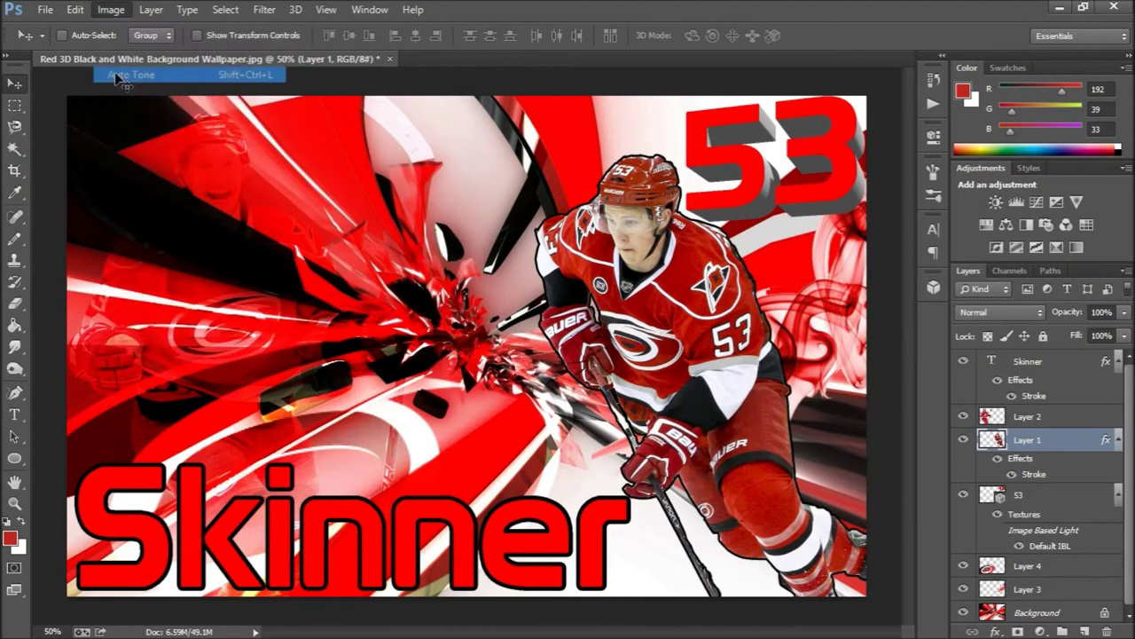
pyautogui.click(348, 328)
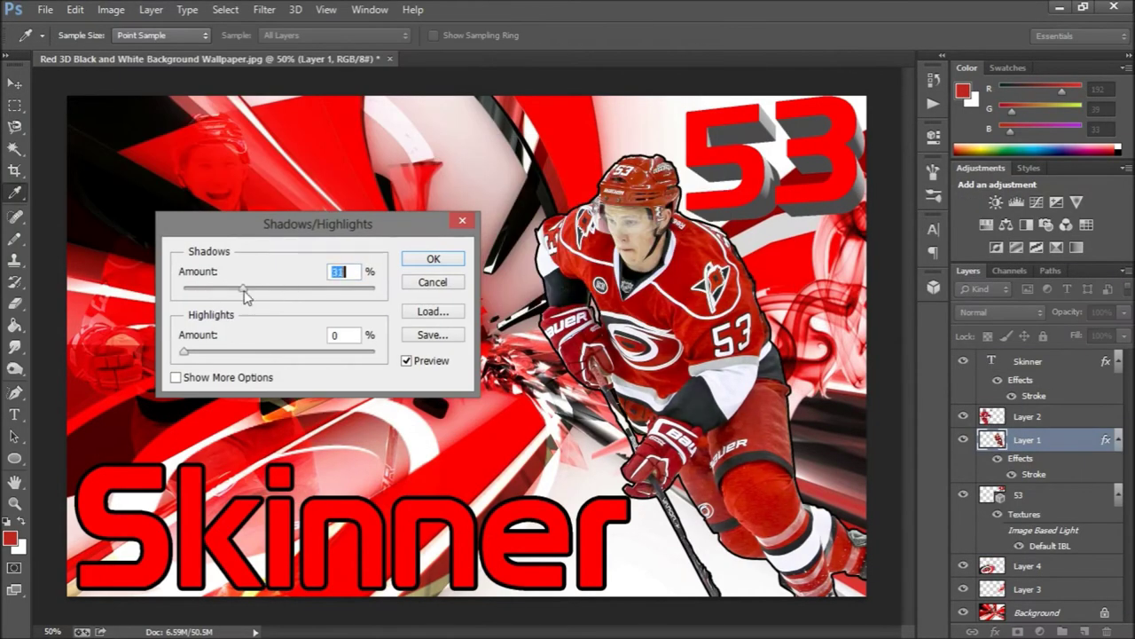
pyautogui.press('Escape')
pyautogui.click(111, 9)
pyautogui.click(346, 50)
pyautogui.press('Escape')
pyautogui.click(111, 9)
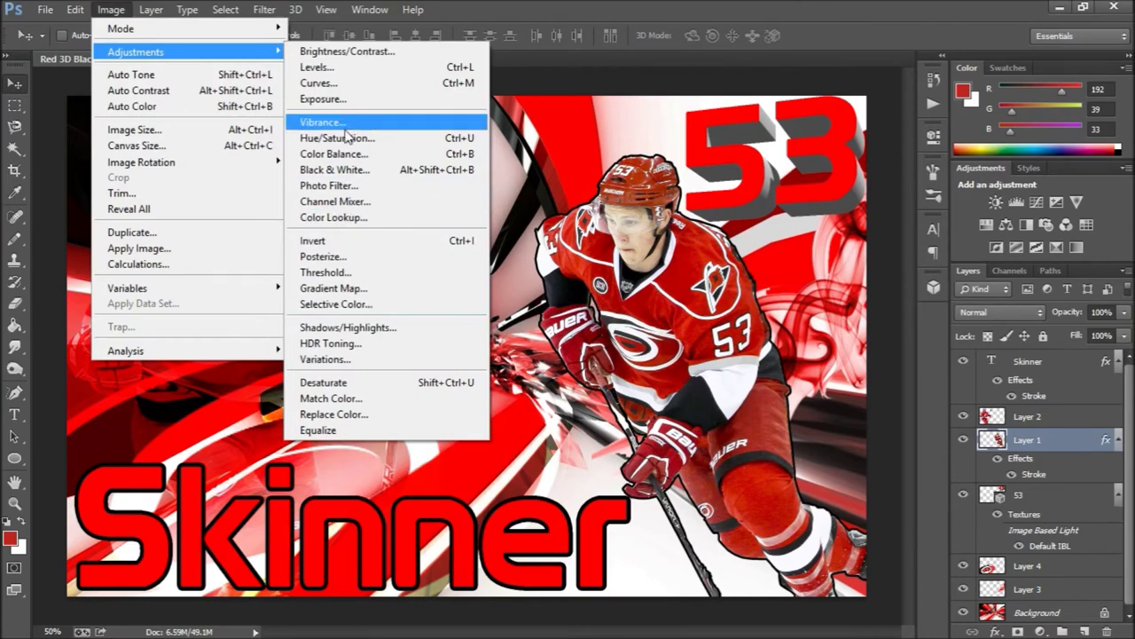
pyautogui.click(519, 306)
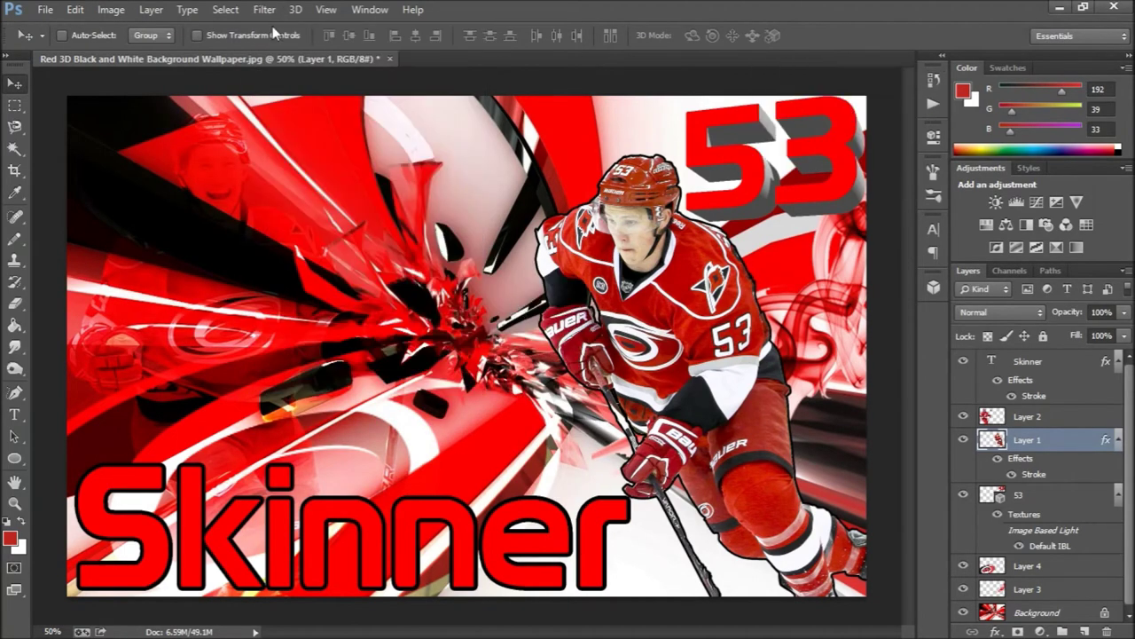
# Step: Open Lighting Effects, cancel it, and bring up the Save As dialog
pyautogui.click(264, 9)
pyautogui.click(528, 325)
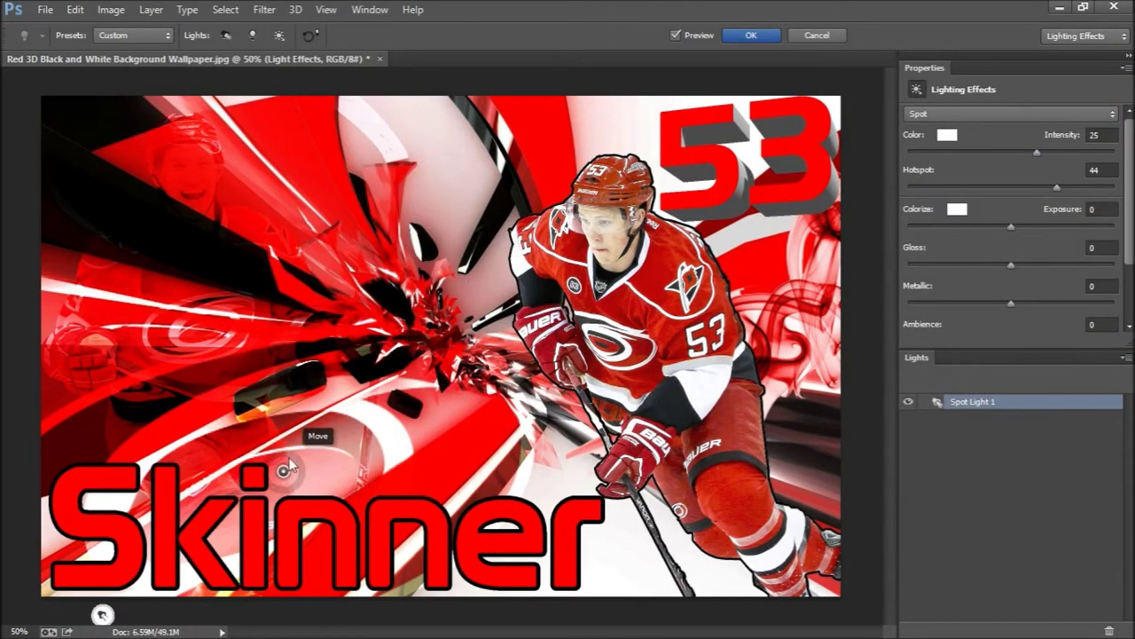
pyautogui.click(817, 35)
pyautogui.click(264, 9)
pyautogui.hotkey('ctrl', 'shift', 's')
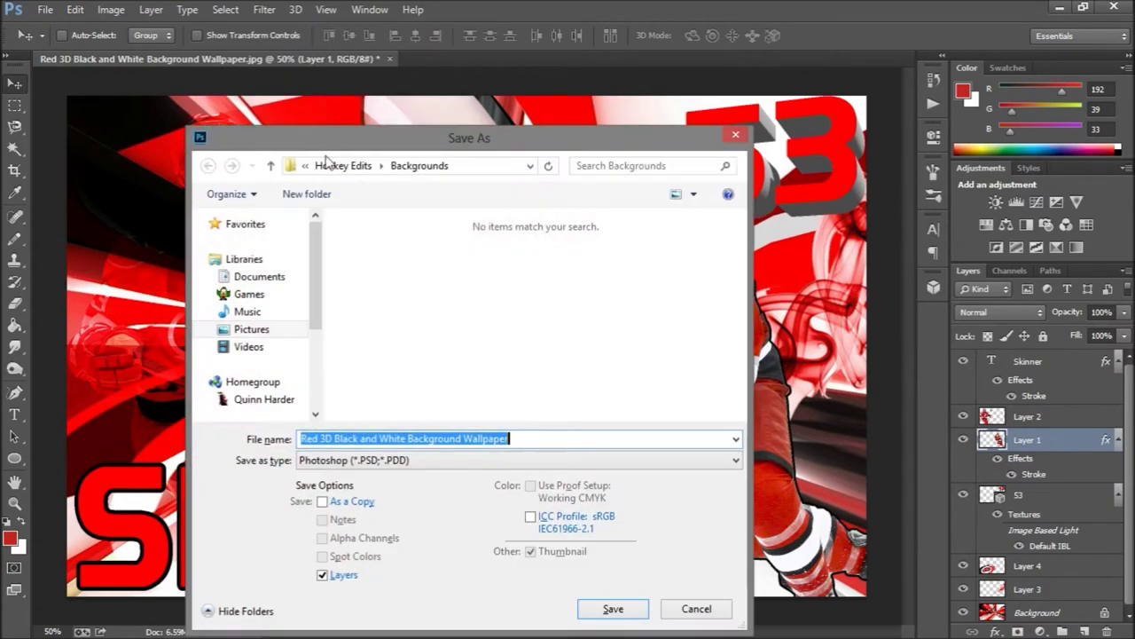
# Step: Save the poster as Skinner.psd and extrude the Skinner text layer into 3D
pyautogui.click(600, 608)
pyautogui.click(767, 194)
pyautogui.click(1032, 396)
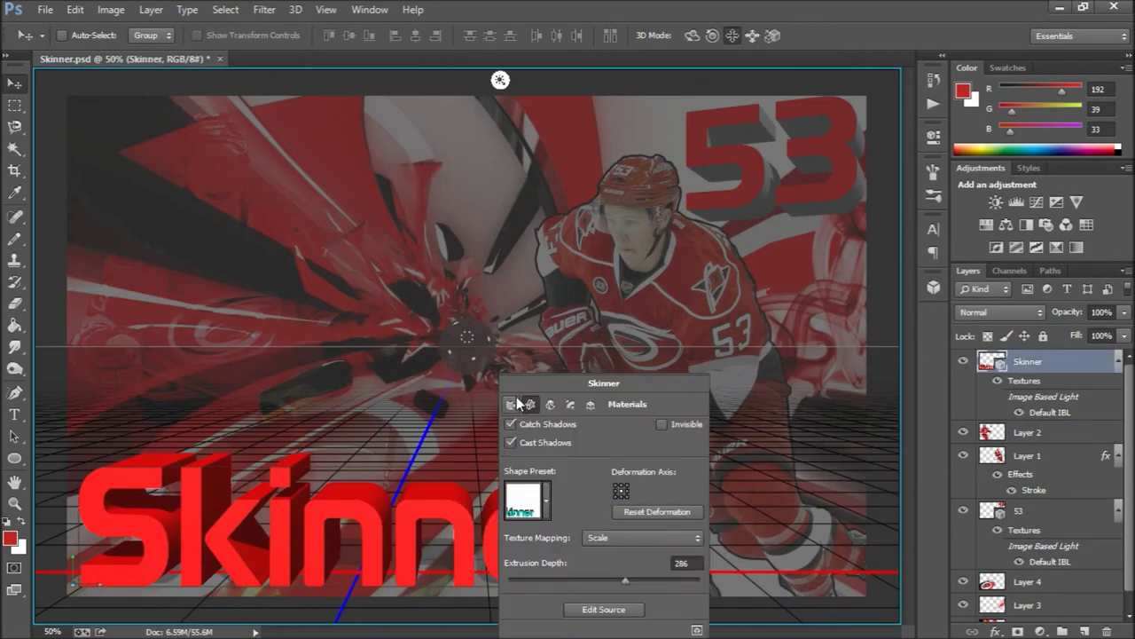
pyautogui.click(698, 339)
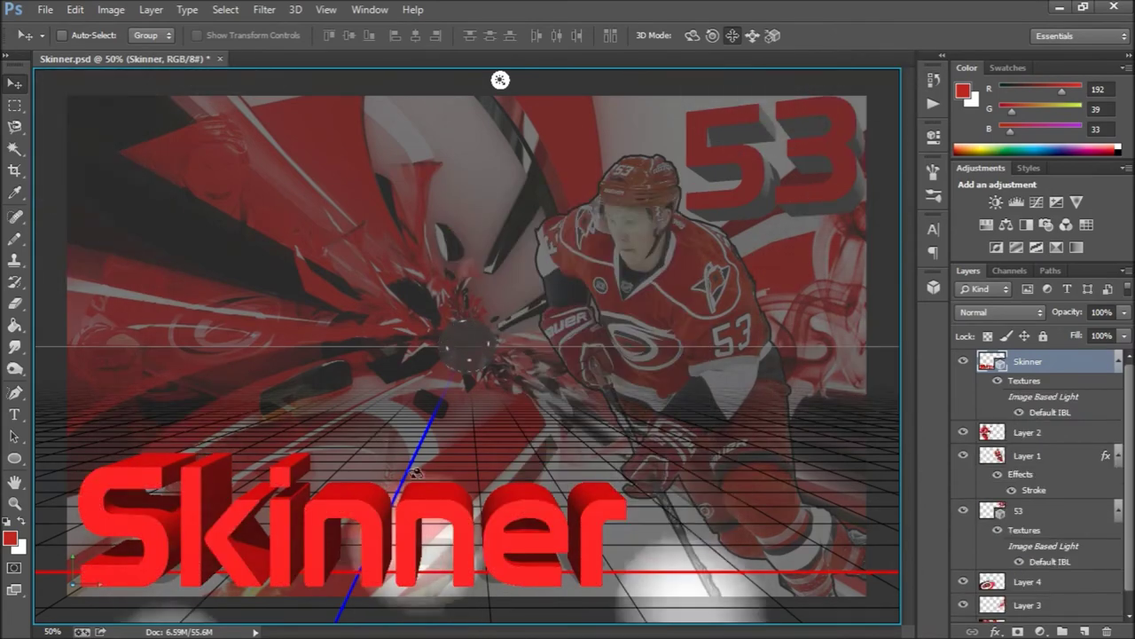
# Step: Tilt the 3D Skinner lettering into perspective and add Stroke and Outer Glow styles
pyautogui.rightClick(416, 471)
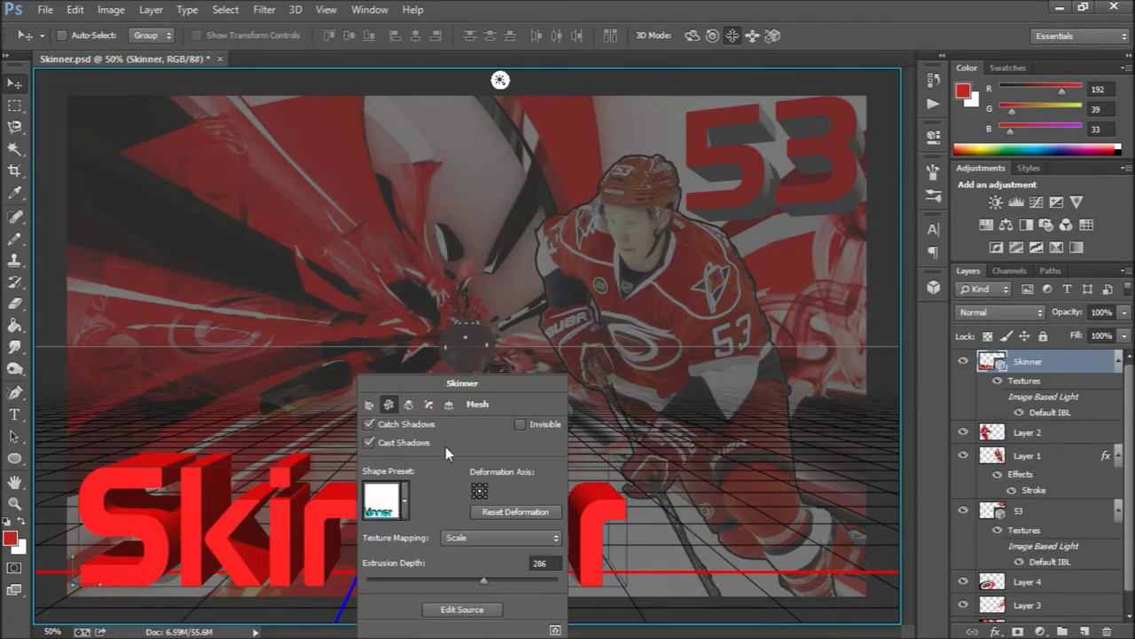
pyautogui.click(265, 9)
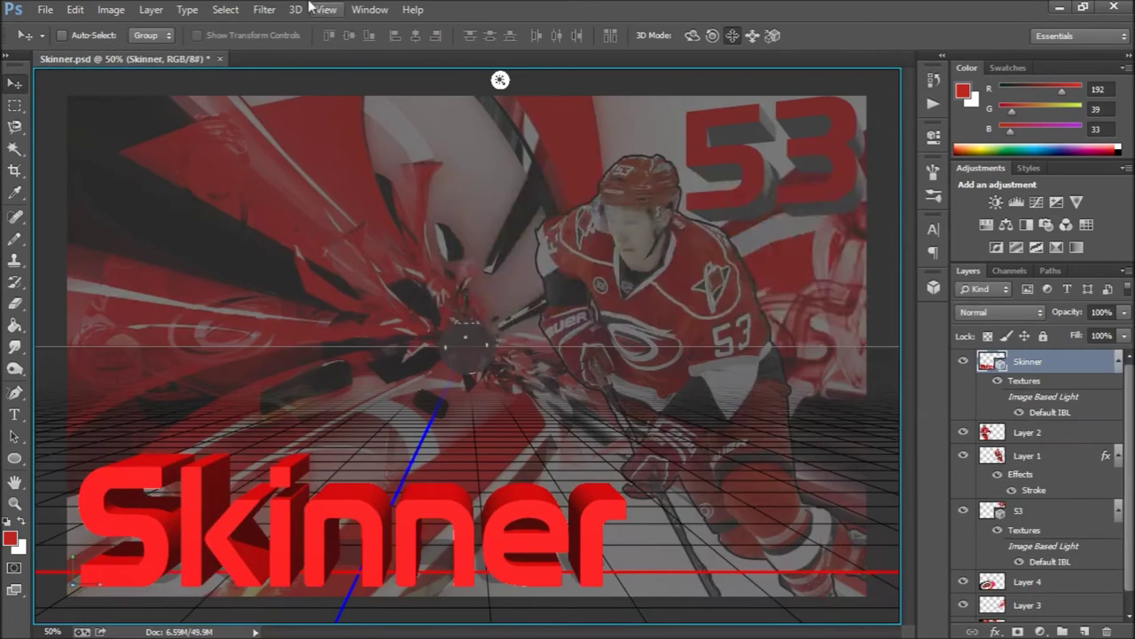
pyautogui.click(524, 424)
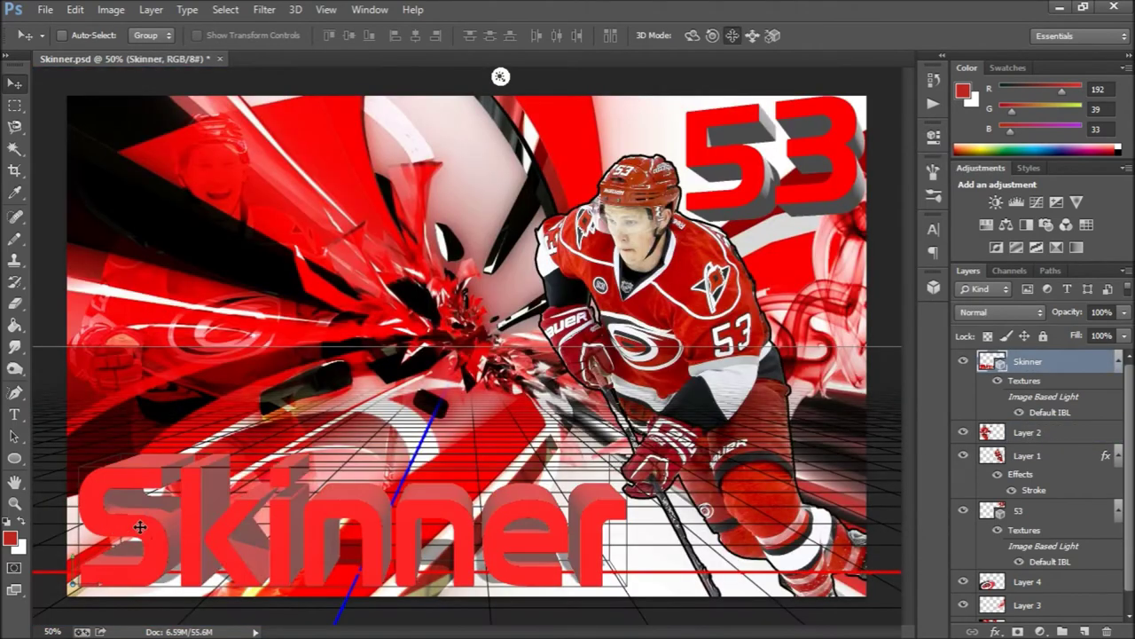
pyautogui.moveTo(429, 492)
pyautogui.mouseDown()
pyautogui.moveTo(489, 506)
pyautogui.moveTo(457, 532)
pyautogui.mouseUp()
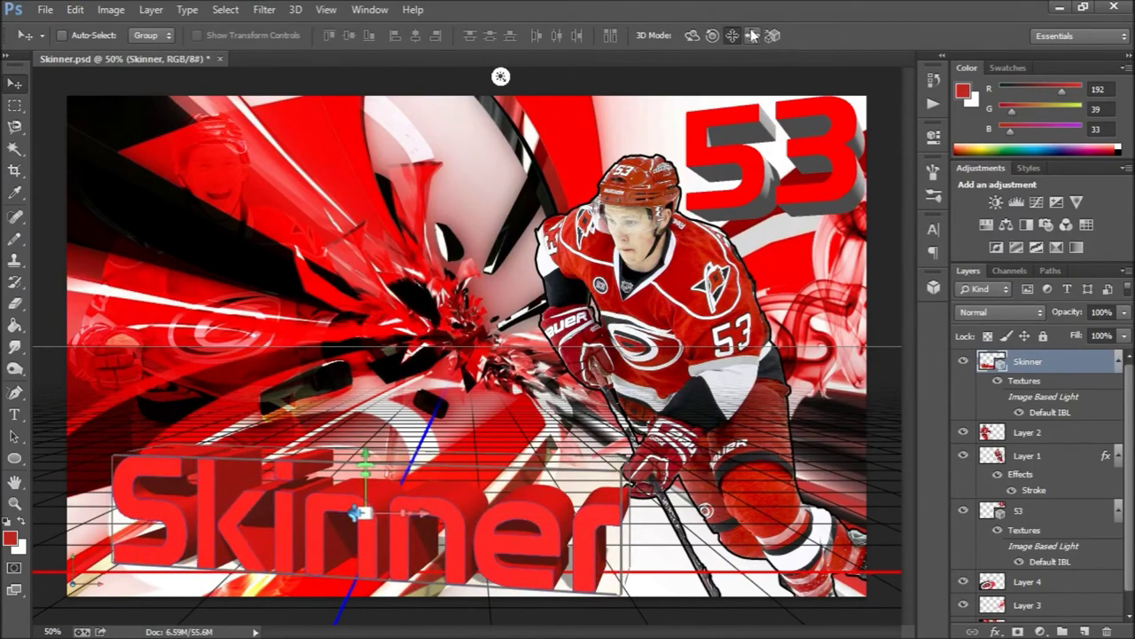
pyautogui.click(1027, 433)
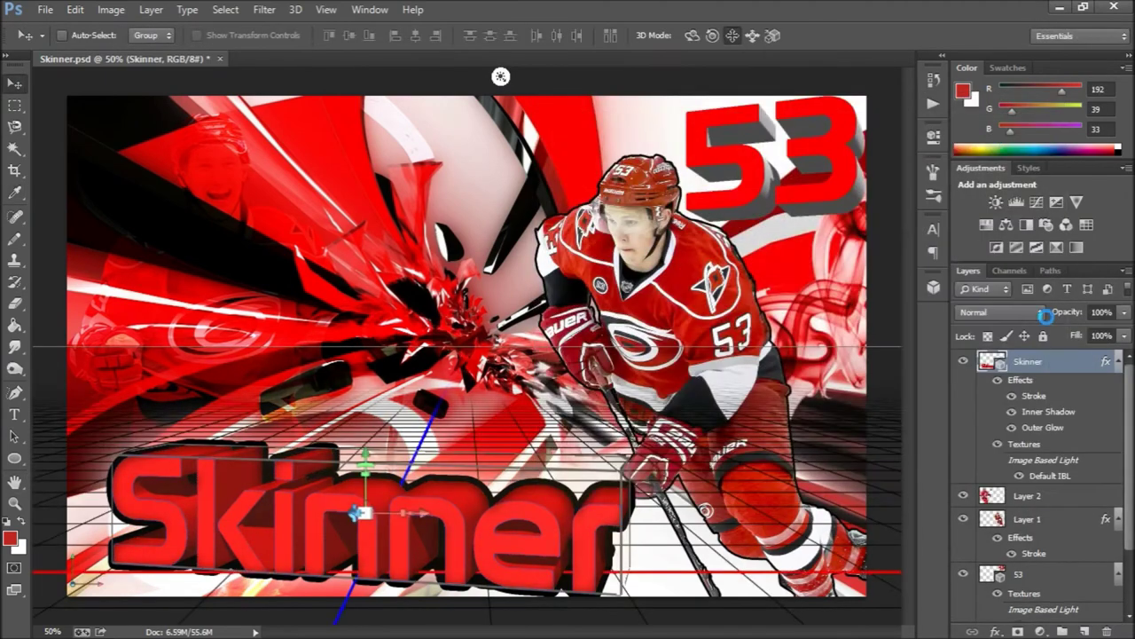
# Step: Select the Background layer, then open a layer's style settings and its right-click options menu
pyautogui.scroll(-2, 1047, 497)
pyautogui.click(1055, 608)
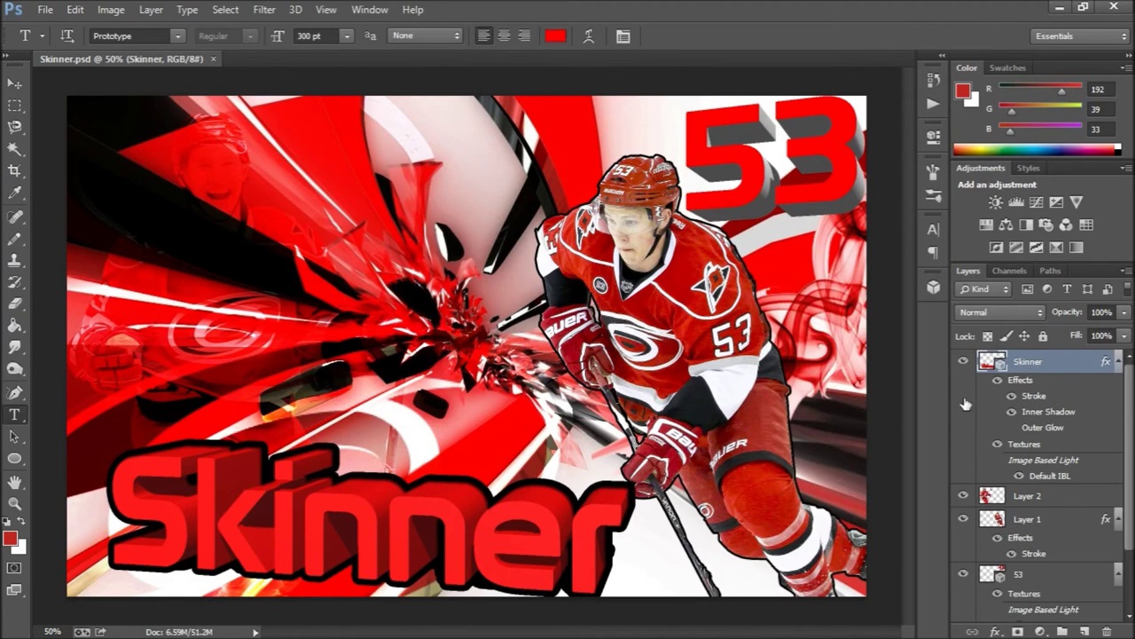
pyautogui.doubleClick(1029, 361)
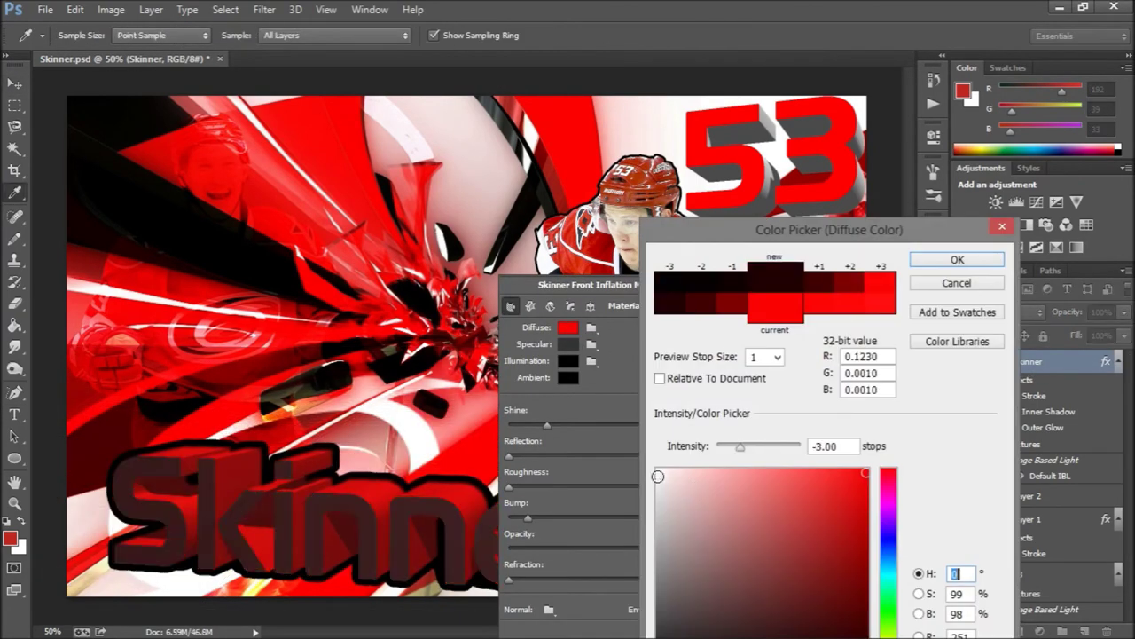
pyautogui.rightClick(1020, 366)
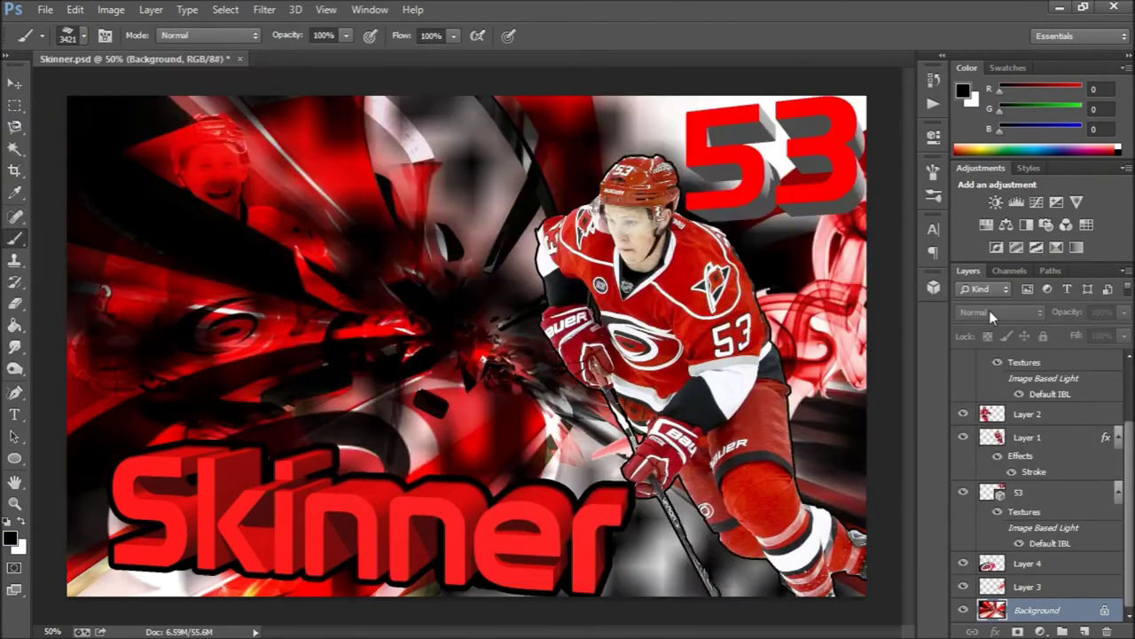
# Step: Set up a large soft round brush at 700 px for painting black shading
pyautogui.scroll(3, 1096, 357)
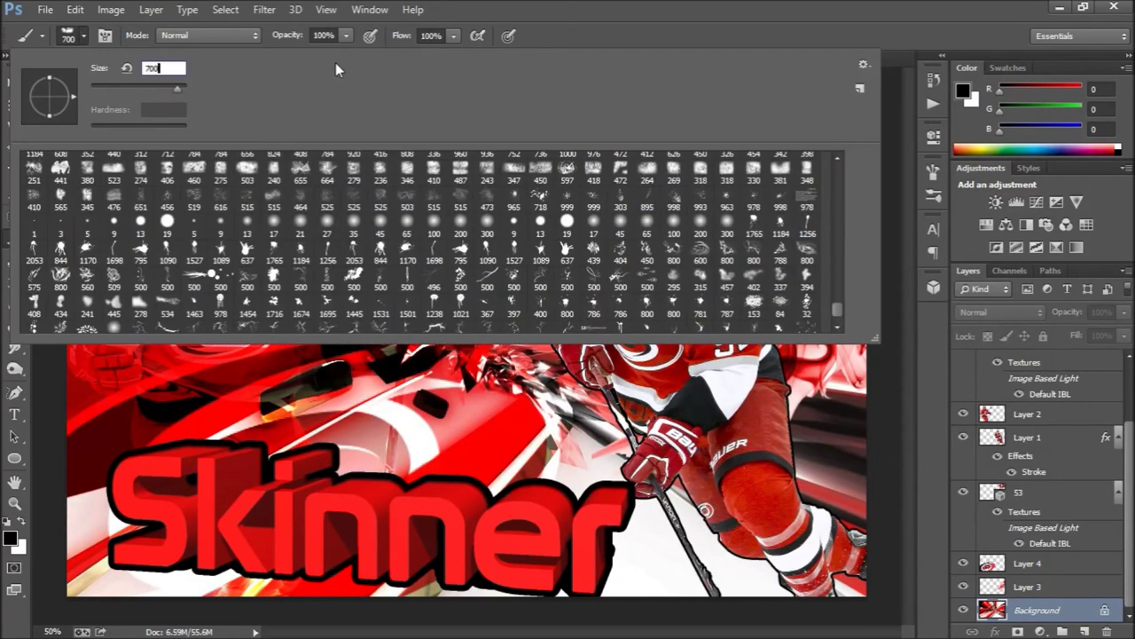
pyautogui.write('00')
pyautogui.press('Return')
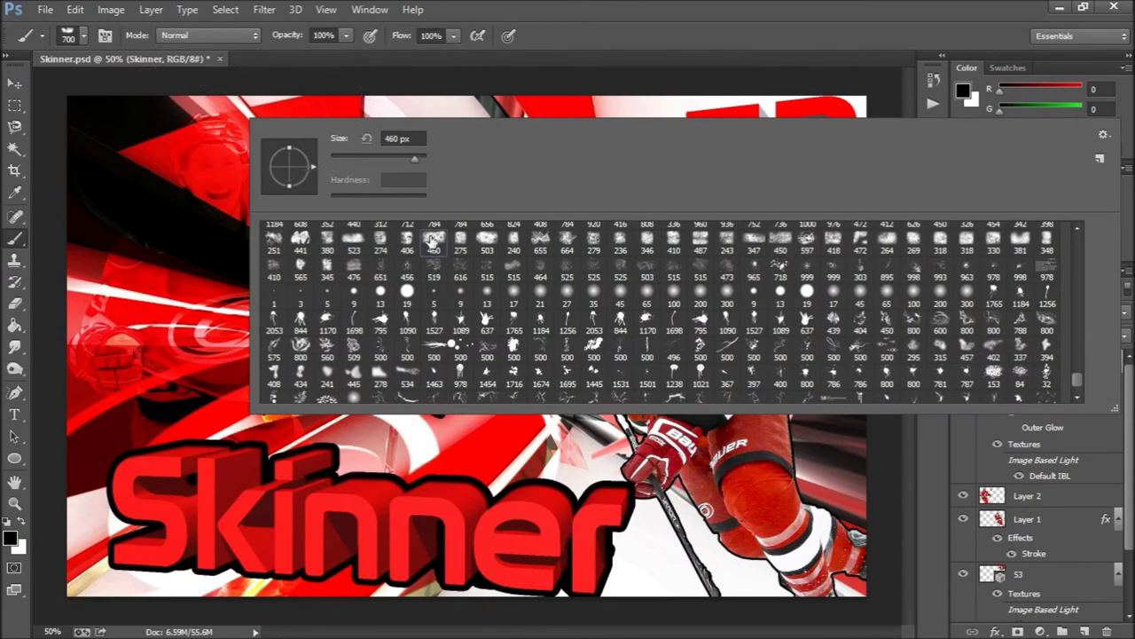
pyautogui.doubleClick(432, 239)
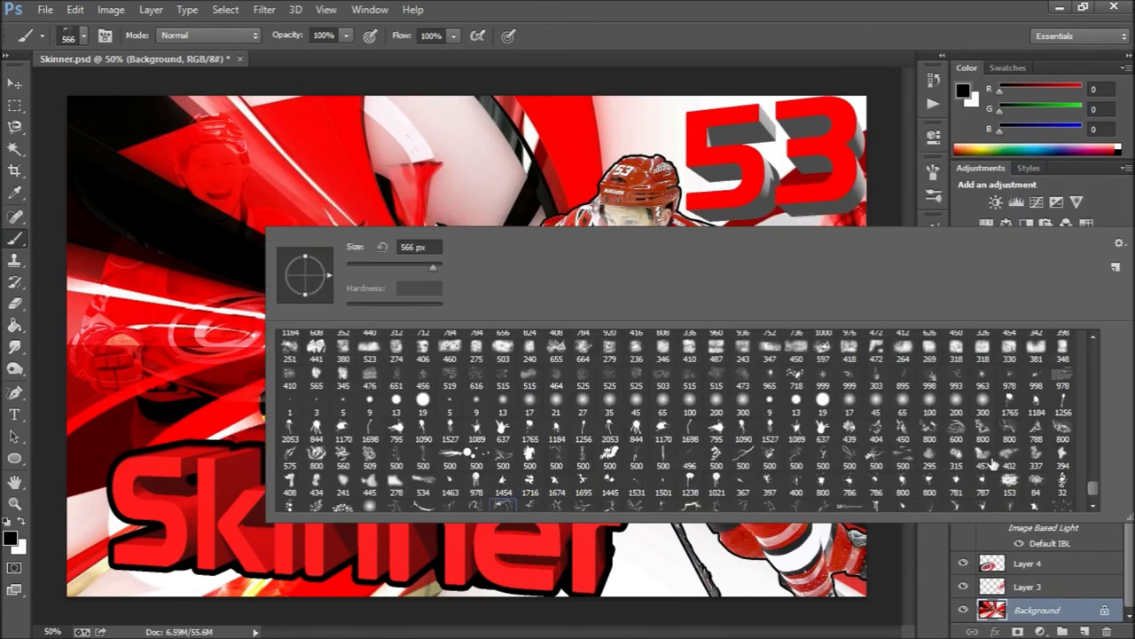